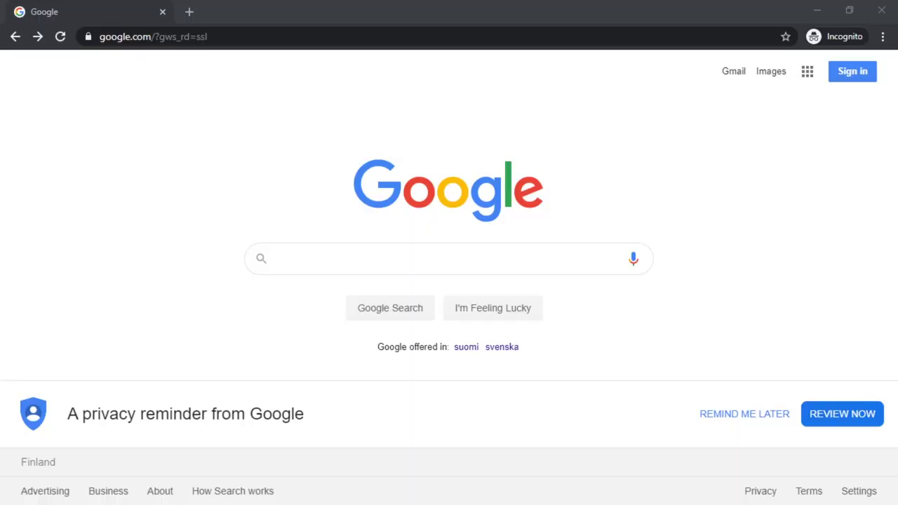
Search Google for tightvnc and open the Download TightVNC page
{"action": "left_click", "coordinate": [311, 262]}
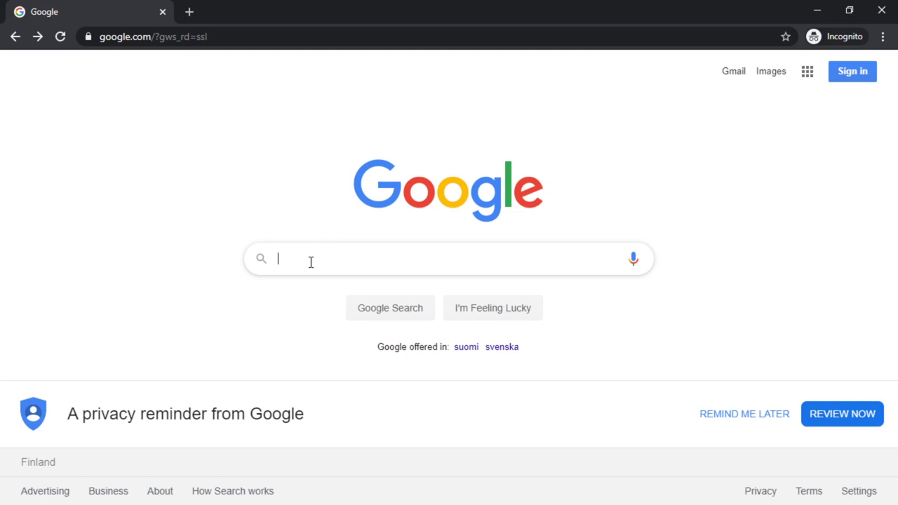
{"action": "type", "text": "tightvnc"}
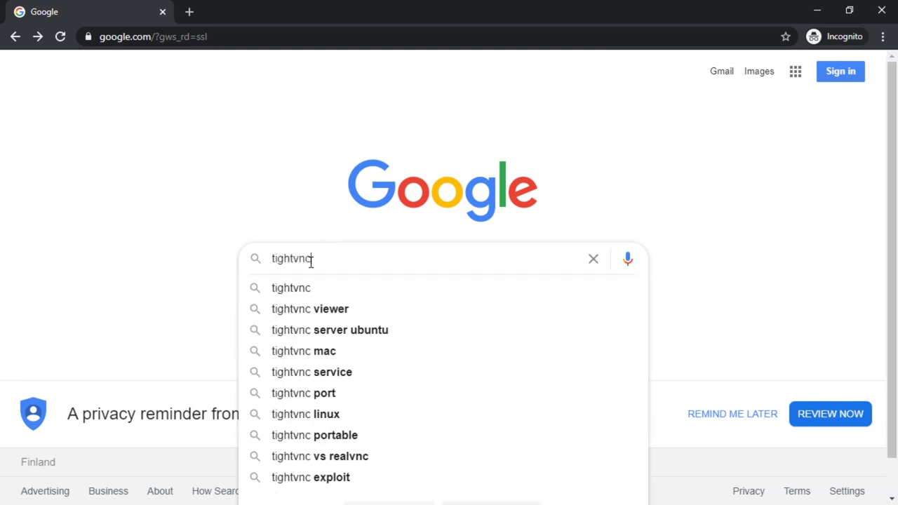
{"action": "key", "text": "Return"}
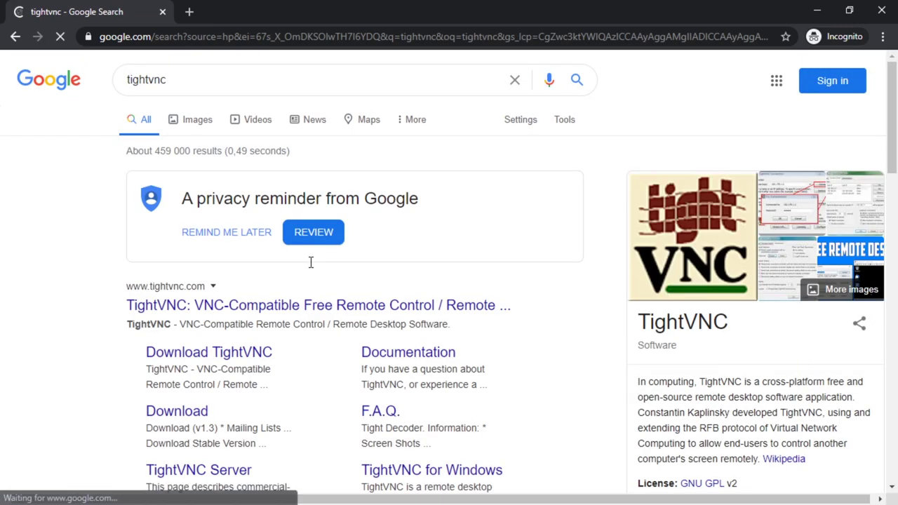
{"action": "left_click", "coordinate": [240, 364]}
Download the 64-bit Windows installer and open it from Chrome's downloads
{"action": "scroll", "coordinate": [299, 298], "scroll_direction": "down", "scroll_amount": 1}
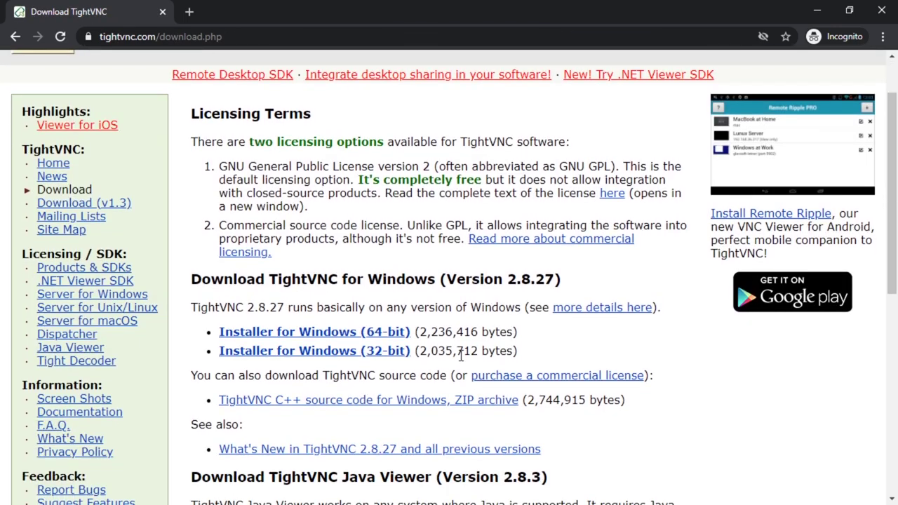
{"action": "left_click", "coordinate": [270, 338]}
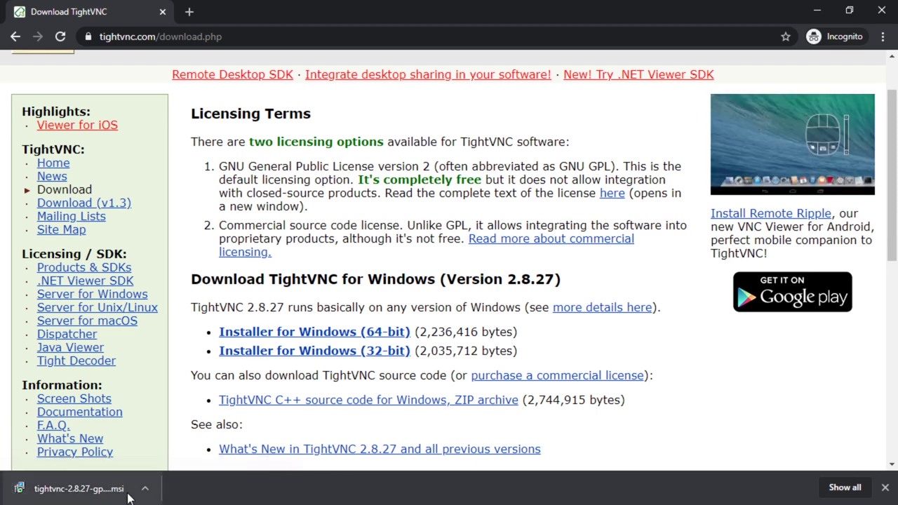
{"action": "left_click", "coordinate": [145, 488]}
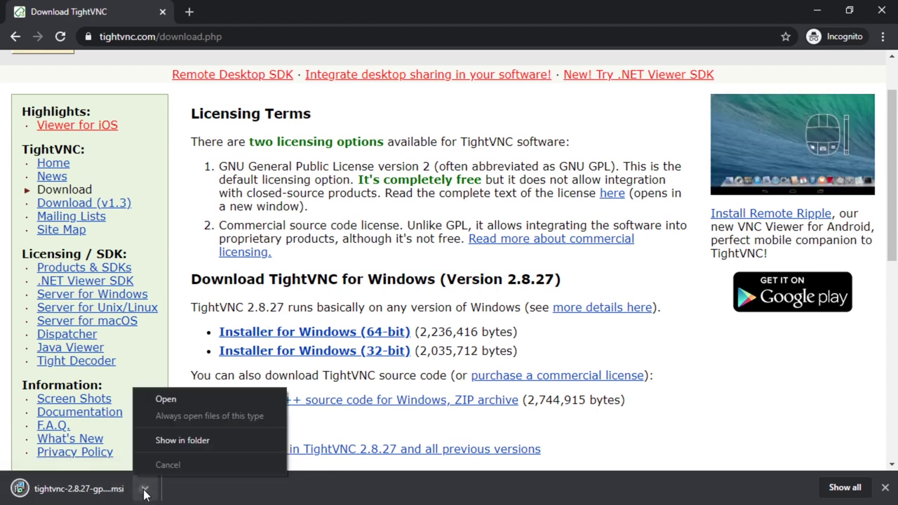
{"action": "left_click", "coordinate": [171, 399]}
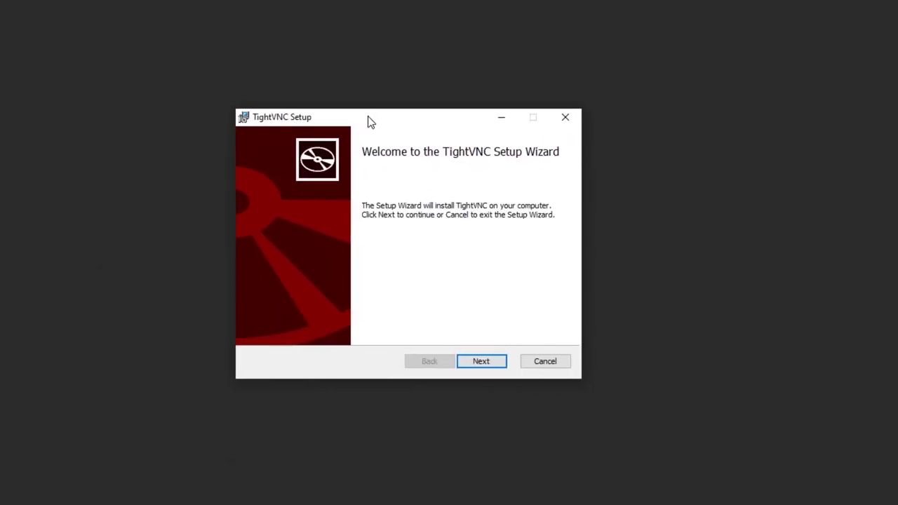
Accept the license, pick the Typical setup with default additional tasks, and install TightVNC
{"action": "left_click", "coordinate": [478, 367]}
{"action": "left_click", "coordinate": [274, 330]}
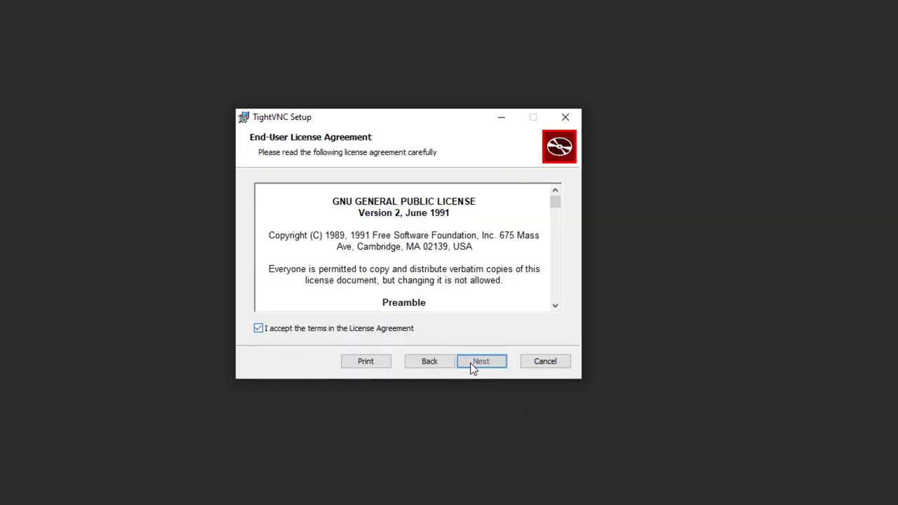
{"action": "left_click", "coordinate": [486, 365]}
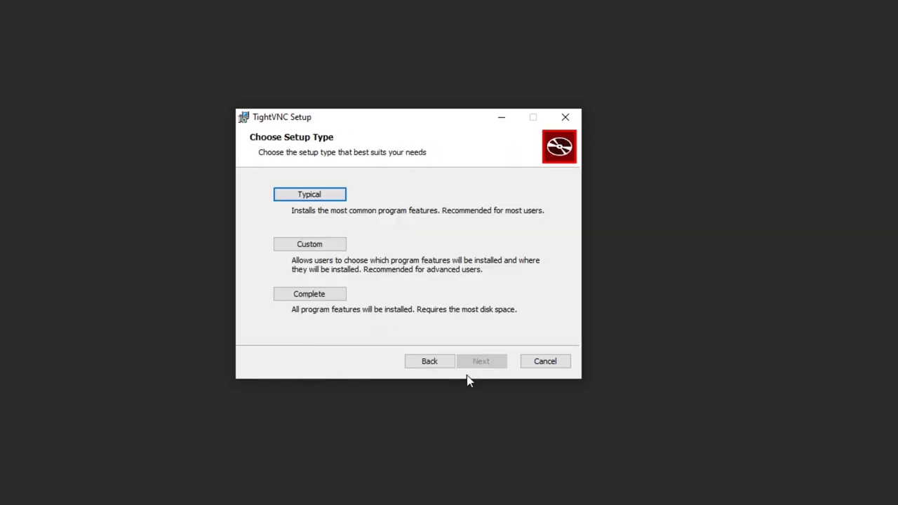
{"action": "left_click", "coordinate": [314, 195]}
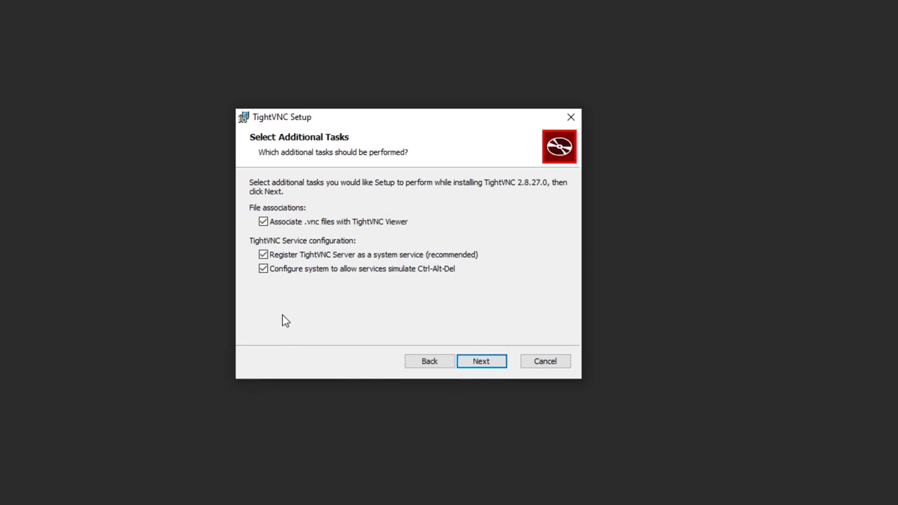
{"action": "left_click", "coordinate": [485, 362]}
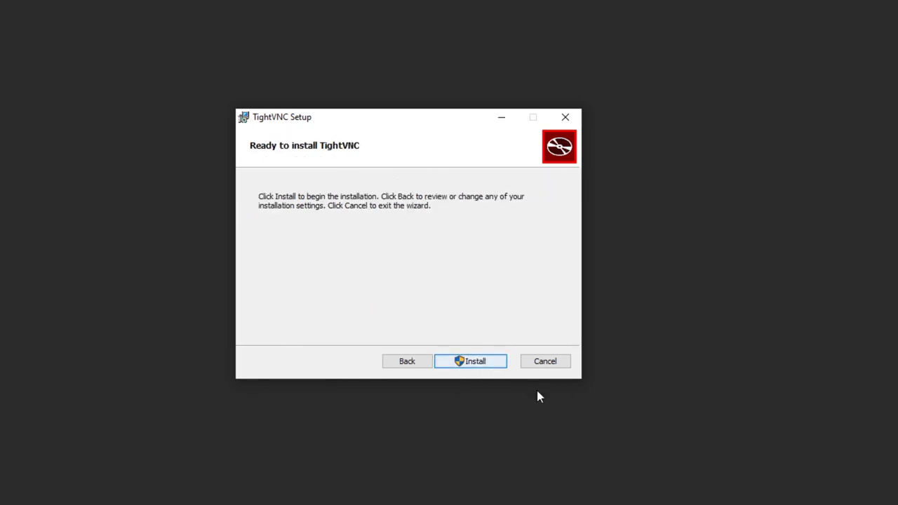
{"action": "left_click", "coordinate": [475, 365]}
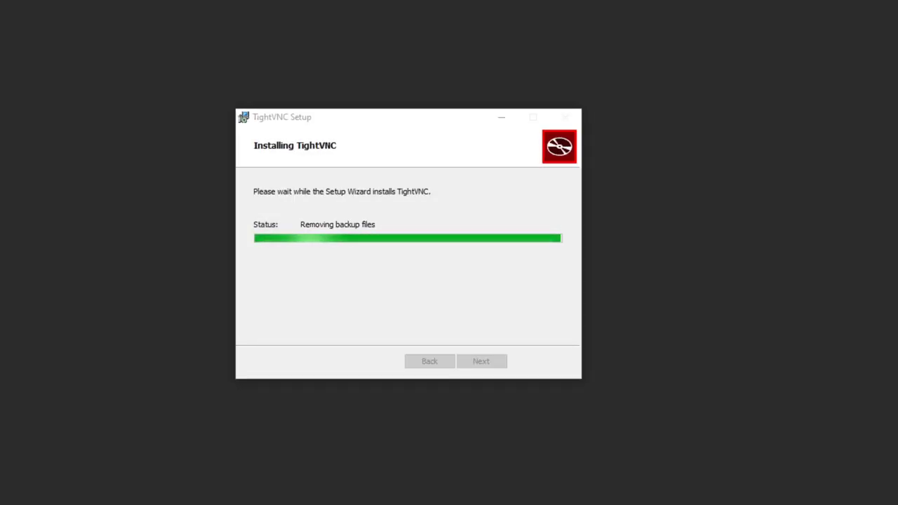
{"action": "left_click_drag", "start_coordinate": [378, 188], "coordinate": [383, 124]}
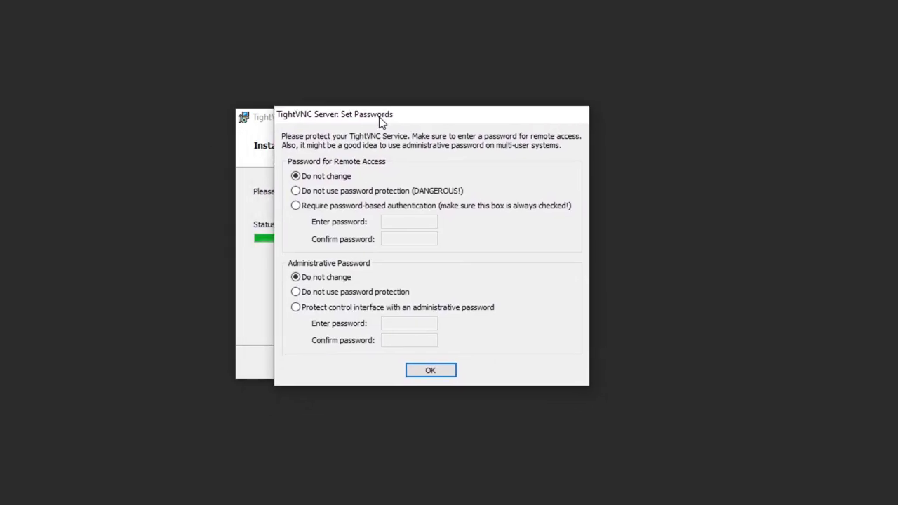
Enable password-based authentication, enter and confirm the remote-access password, and finish setup
{"action": "left_click", "coordinate": [296, 206]}
{"action": "left_click", "coordinate": [408, 222]}
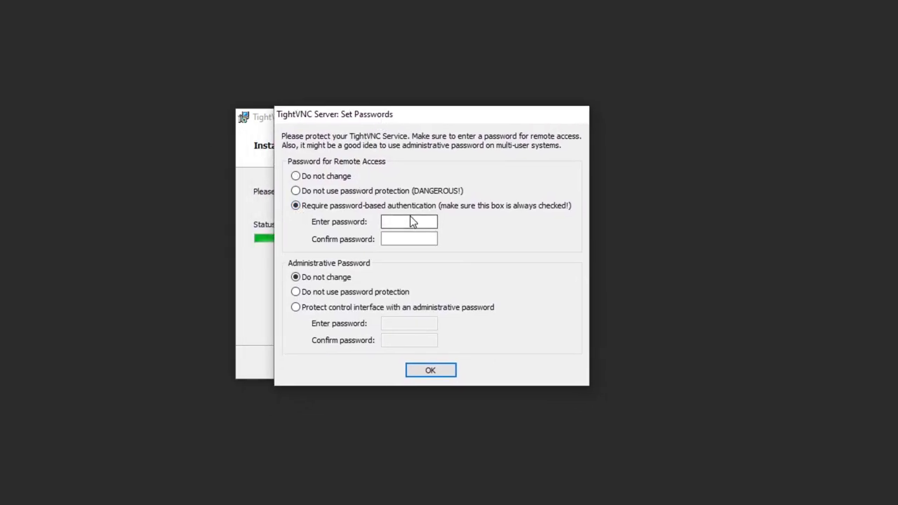
{"action": "type", "text": "******"}
{"action": "key", "text": "Tab"}
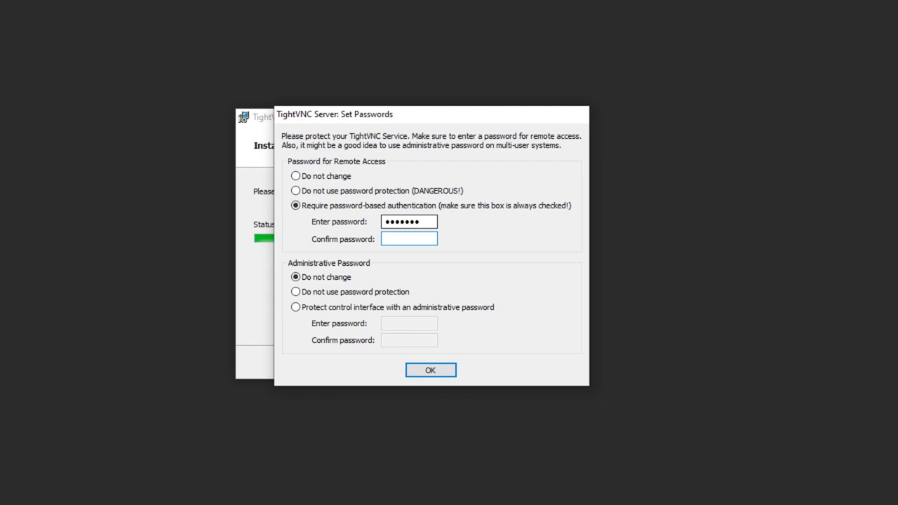
{"action": "type", "text": "*****"}
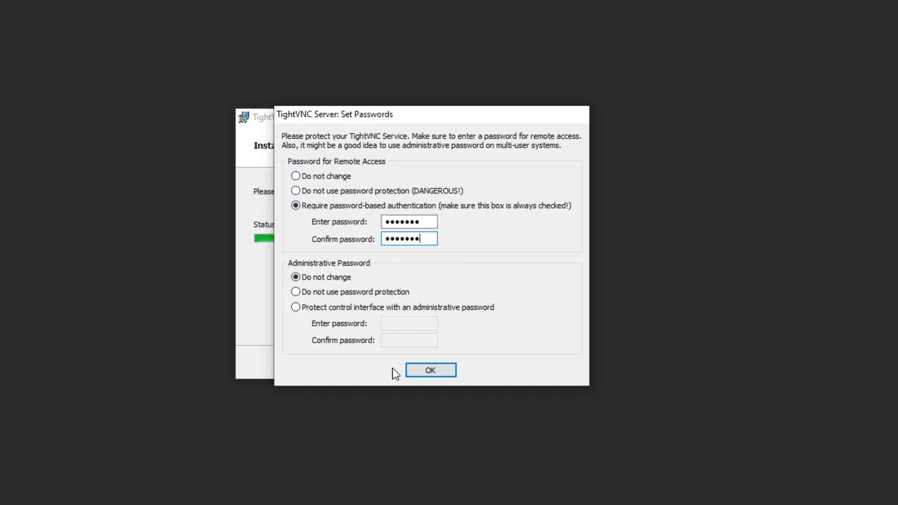
{"action": "left_click", "coordinate": [435, 373]}
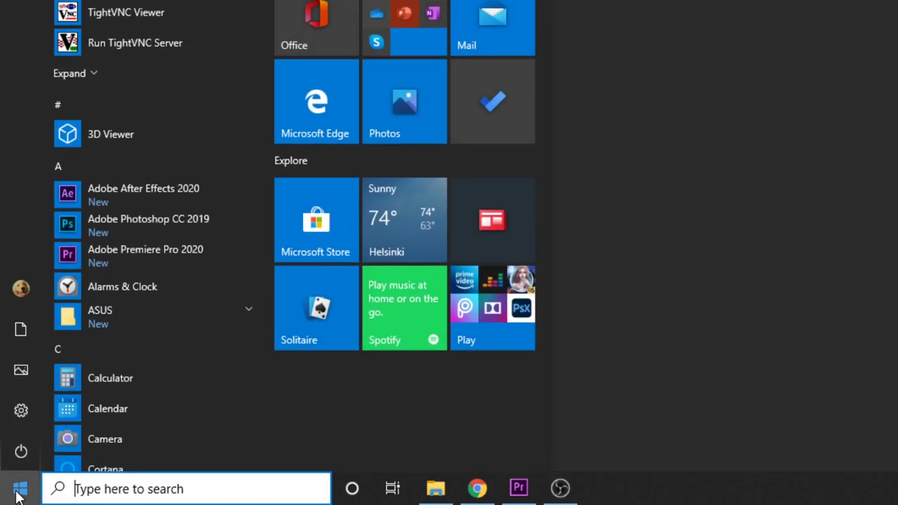
Search the Start menu for 'tight' to find the TightVNC Server entries
{"action": "type", "text": "tight"}
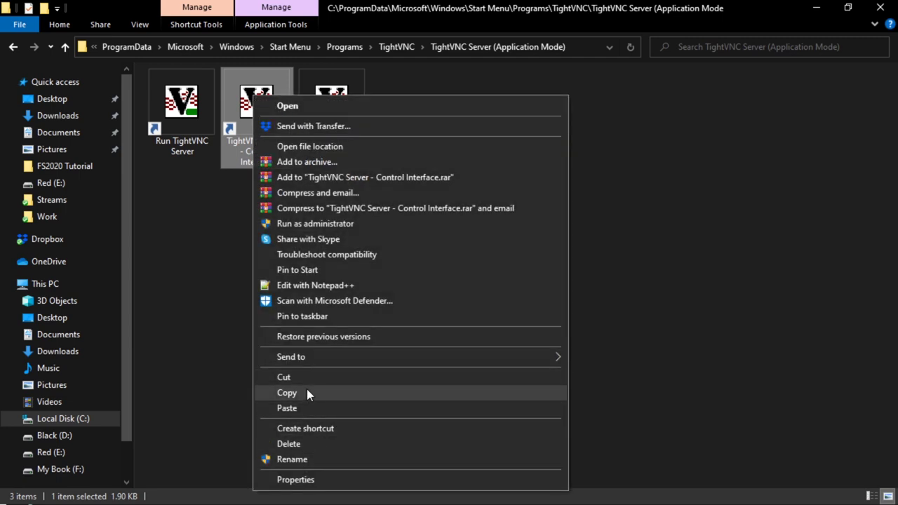
Copy the Control Interface shortcut and paste a duplicate into the same folder
{"action": "left_click", "coordinate": [303, 392]}
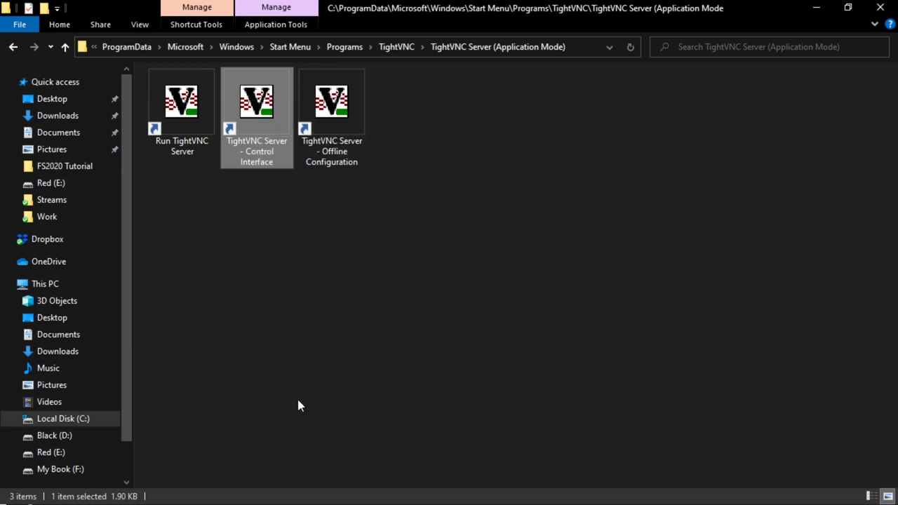
{"action": "right_click", "coordinate": [263, 214]}
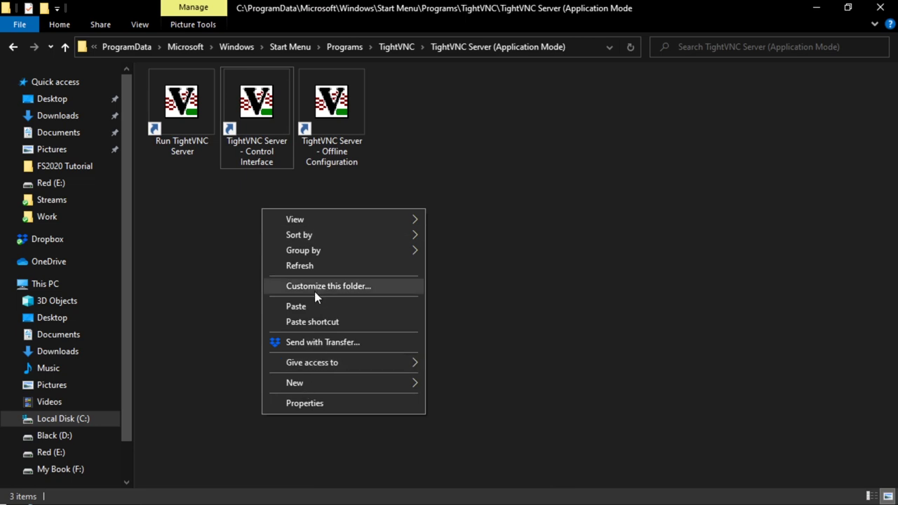
{"action": "left_click", "coordinate": [303, 305]}
{"action": "left_click", "coordinate": [386, 166]}
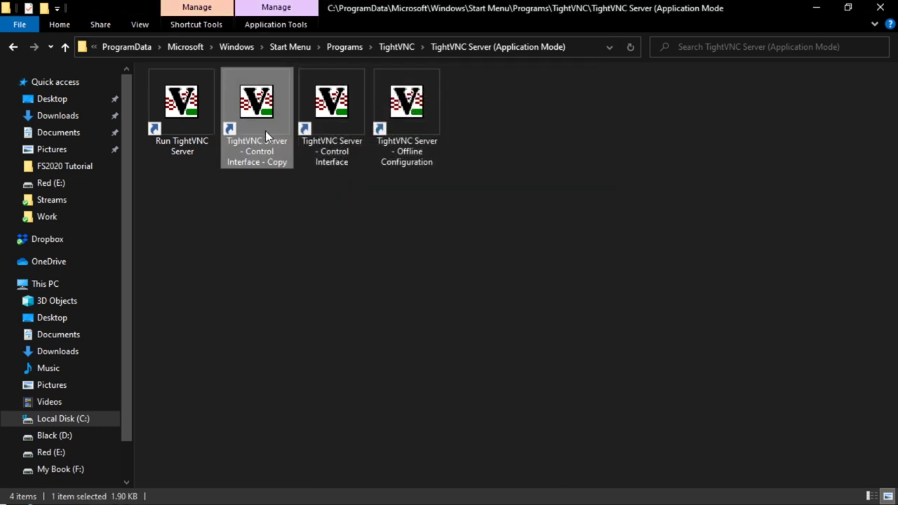
Open the copied shortcut's Properties and inspect its full Target command
{"action": "right_click", "coordinate": [272, 142]}
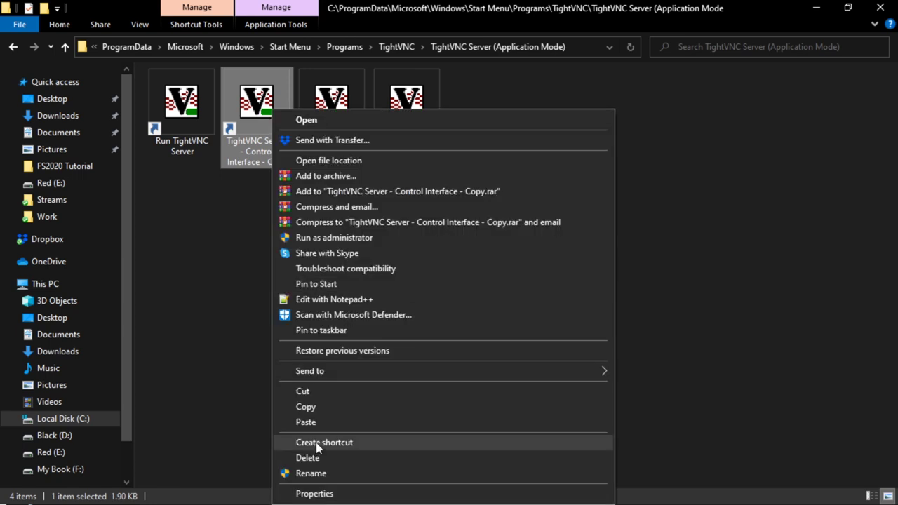
{"action": "left_click", "coordinate": [316, 492]}
{"action": "left_click", "coordinate": [423, 257]}
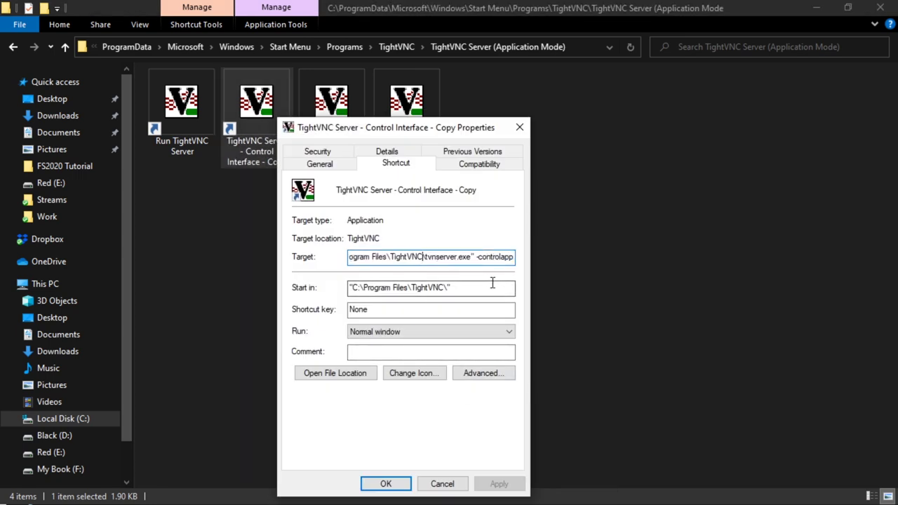
{"action": "key", "text": "End"}
{"action": "key", "text": "Home"}
{"action": "key", "text": "shift+End"}
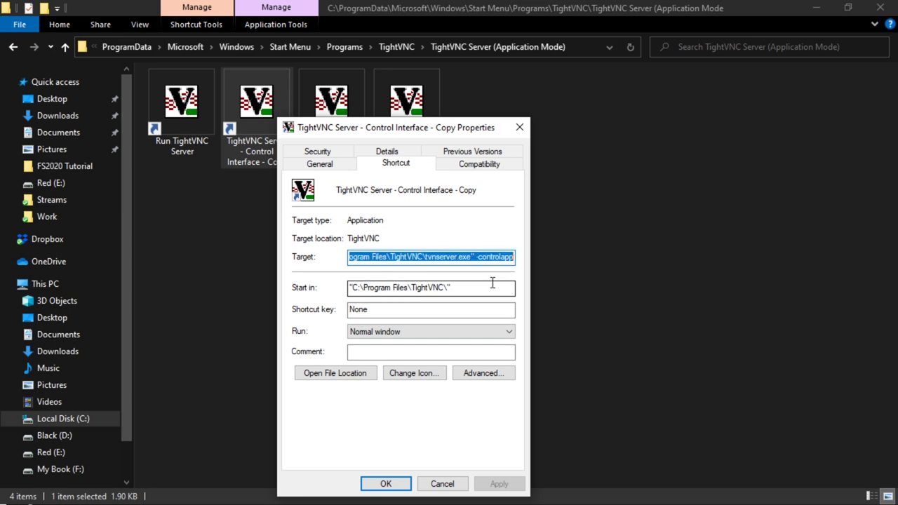
{"action": "key", "text": "End"}
Change the Target's ending from -controlapp to -controlservice -sharedisplay 2
{"action": "key", "text": "BackSpace"}
{"action": "key", "text": "BackSpace"}
{"action": "key", "text": "BackSpace"}
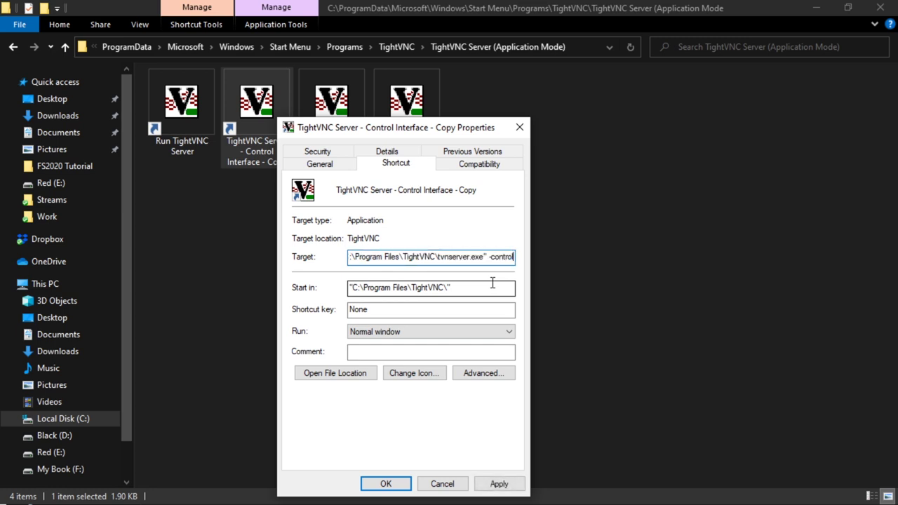
{"action": "type", "text": "serv"}
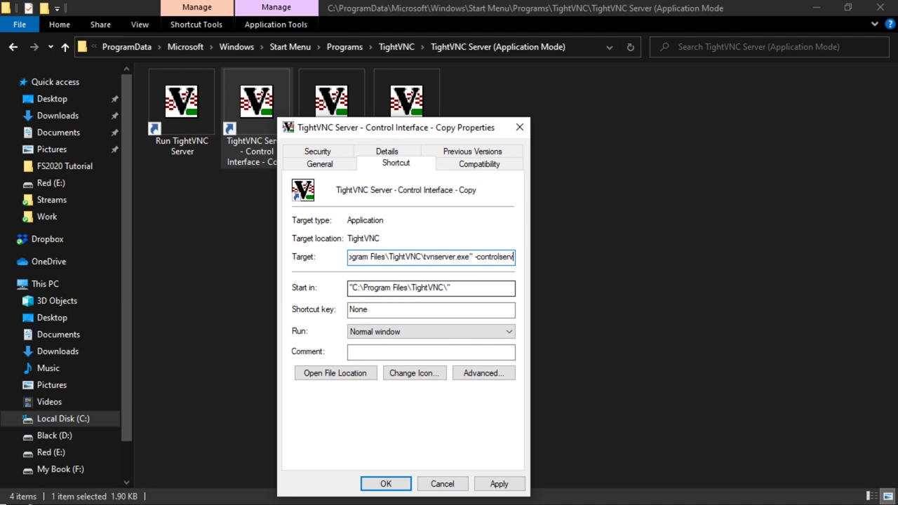
{"action": "type", "text": "ice -"}
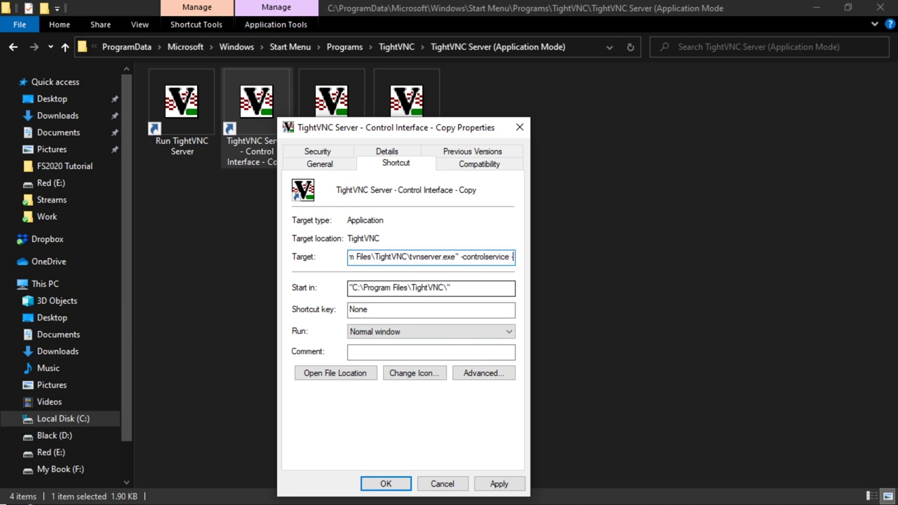
{"action": "type", "text": "sharedisplay"}
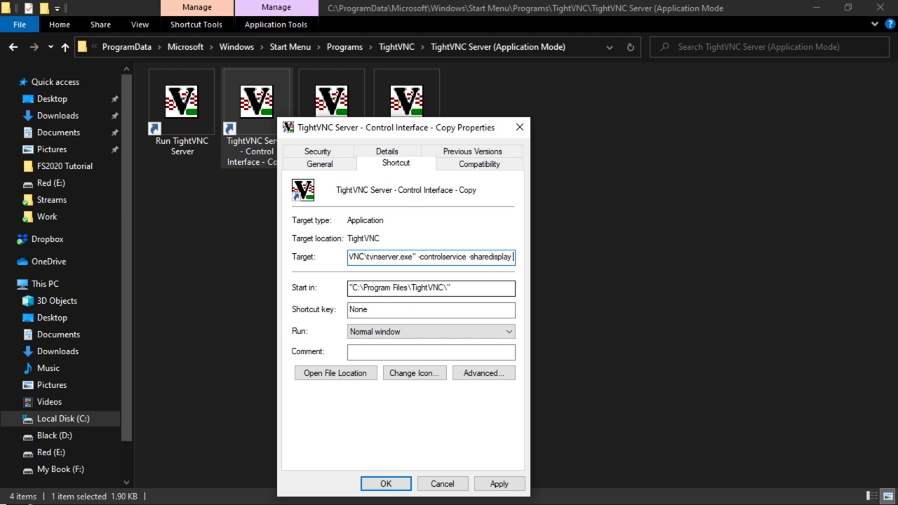
{"action": "key", "text": "BackSpace"}
{"action": "type", "text": "2"}
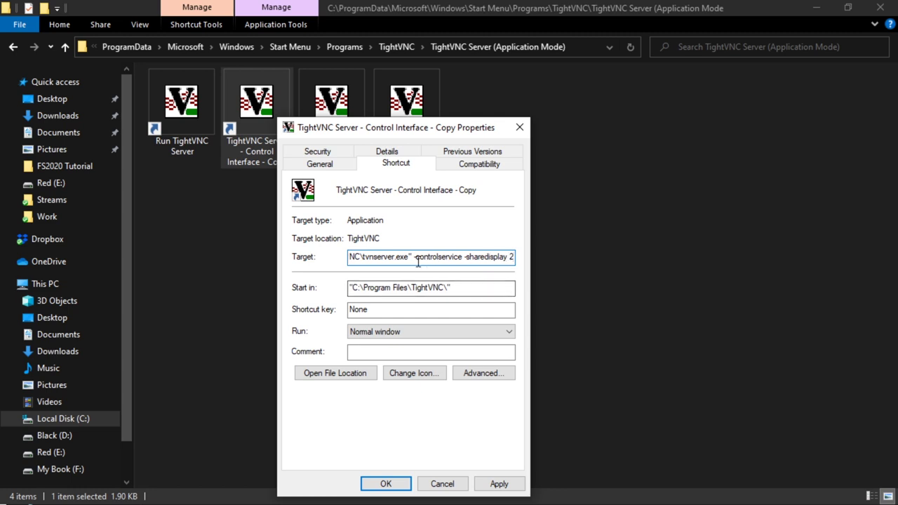
{"action": "left_click_drag", "start_coordinate": [415, 260], "coordinate": [521, 255]}
{"action": "left_click", "coordinate": [469, 257]}
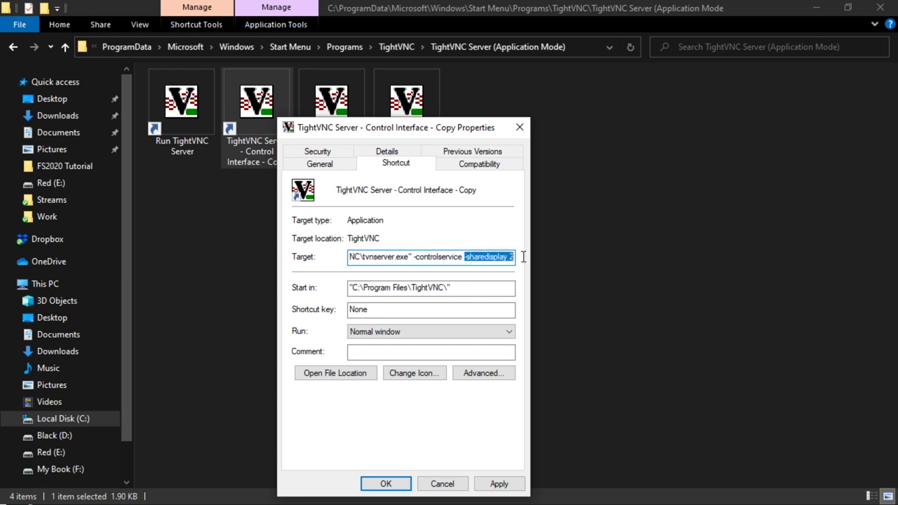
{"action": "left_click", "coordinate": [400, 257]}
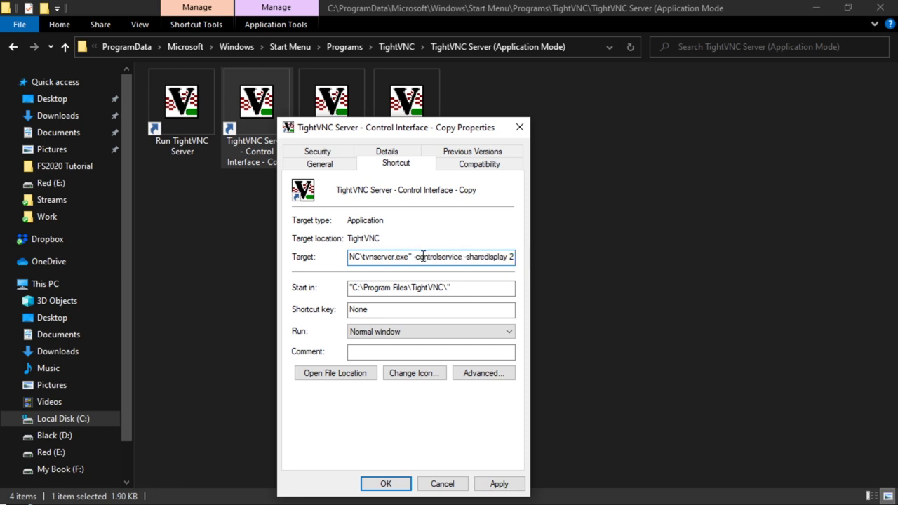
{"action": "left_click_drag", "start_coordinate": [423, 257], "coordinate": [281, 254]}
Rename the copy to 'TightVNC Server - Only Share Display 2' and save, approving both permission prompts
{"action": "left_click", "coordinate": [330, 164]}
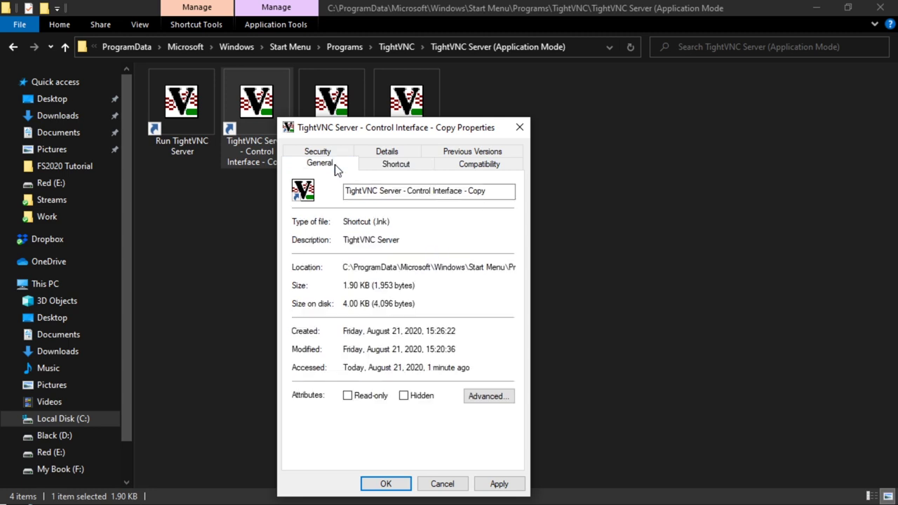
{"action": "left_click_drag", "start_coordinate": [408, 191], "coordinate": [493, 186]}
{"action": "key", "text": "BackSpace"}
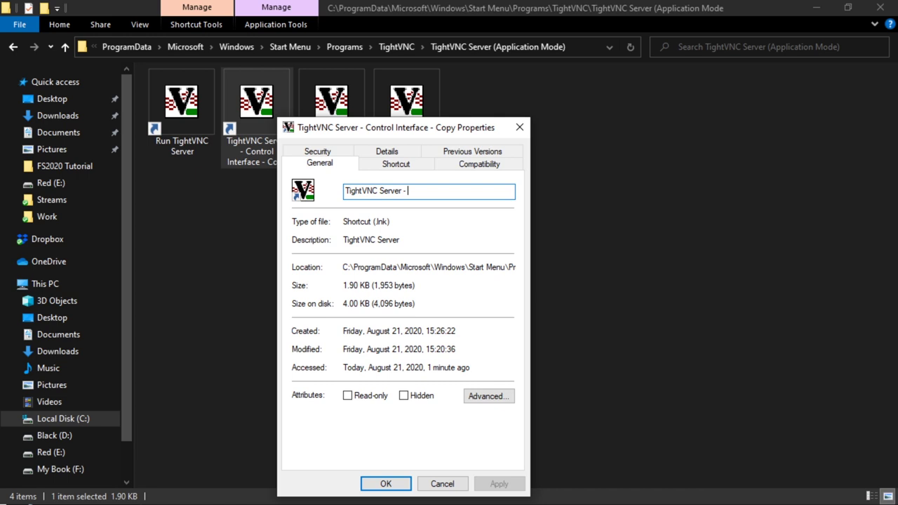
{"action": "type", "text": "Only Share Display 2"}
{"action": "left_click", "coordinate": [385, 484]}
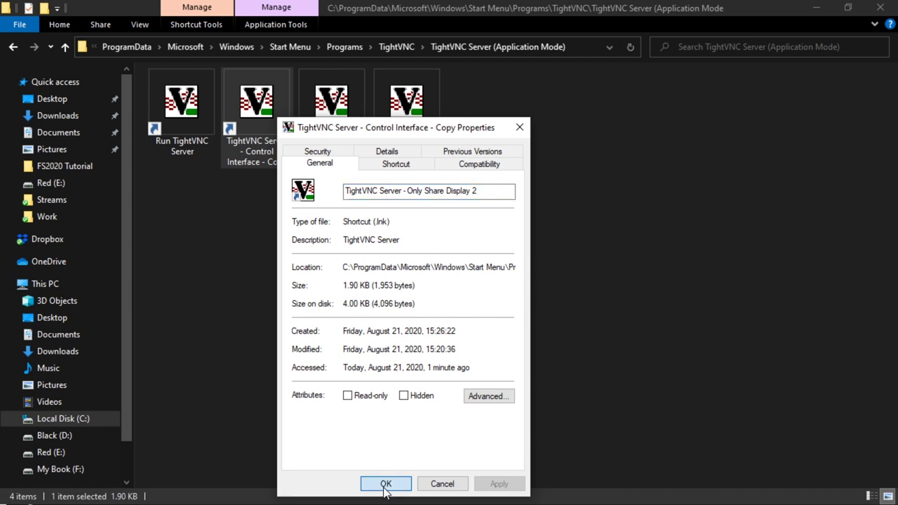
{"action": "left_click", "coordinate": [420, 343]}
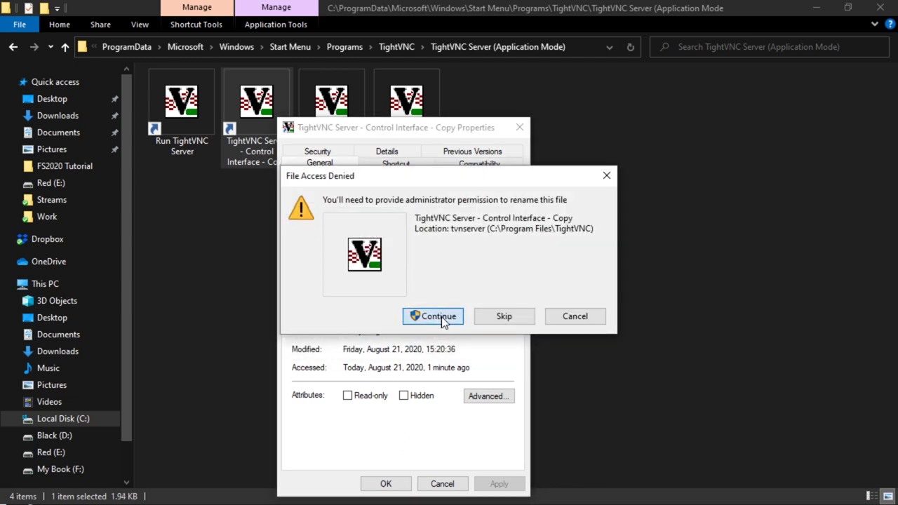
{"action": "left_click", "coordinate": [440, 319]}
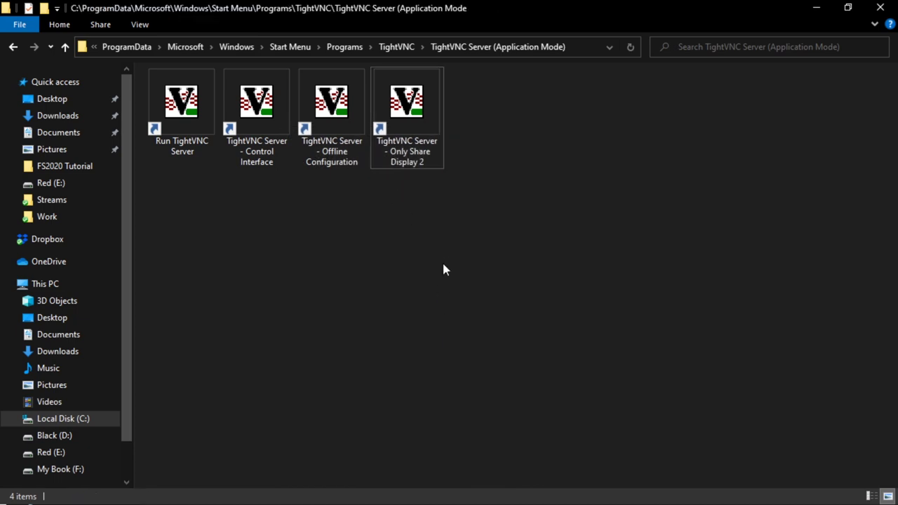
{"action": "left_click", "coordinate": [407, 118]}
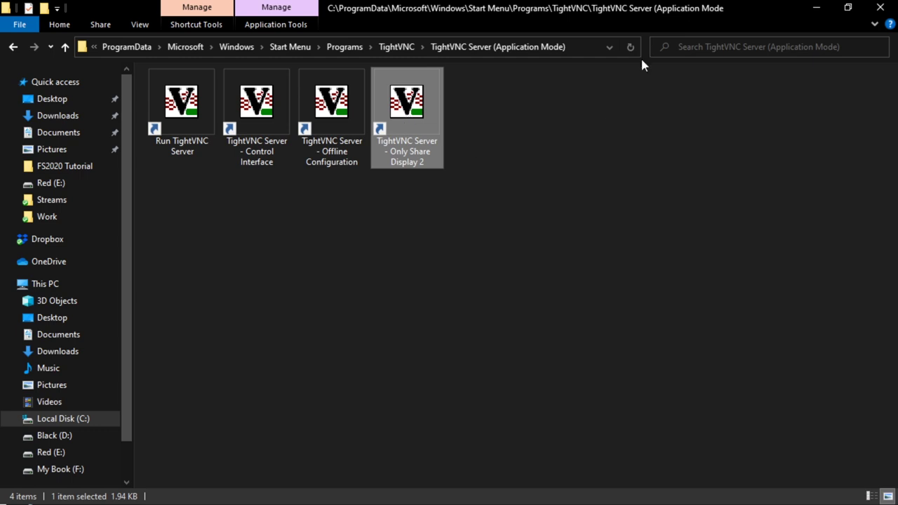
Close the File Explorer window showing the TightVNC Server folder
{"action": "left_click", "coordinate": [881, 10]}
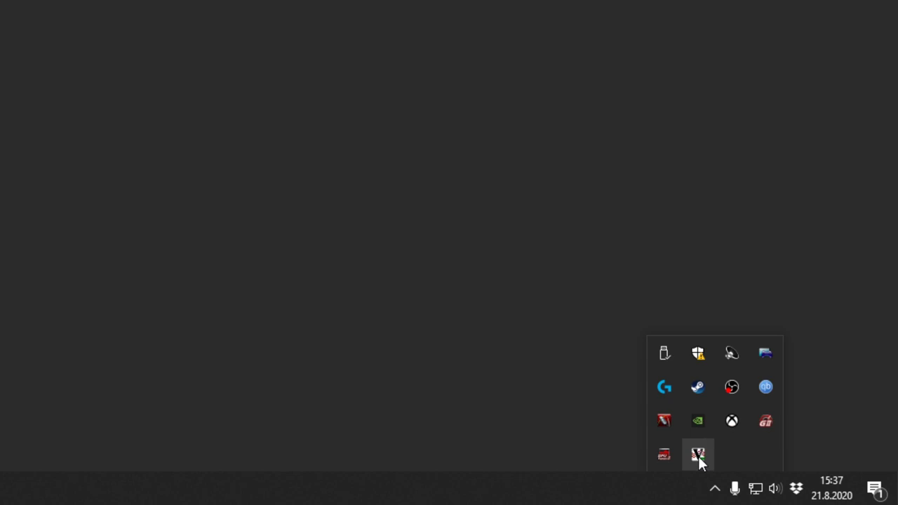
Open TightVNC Service Configuration from the tray and select the Screen polling cycle value 500
{"action": "right_click", "coordinate": [699, 454]}
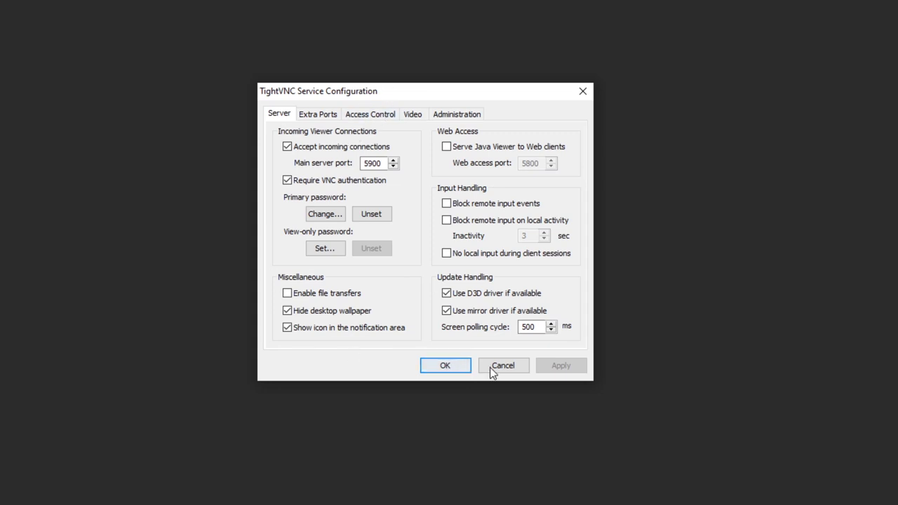
{"action": "double_click", "coordinate": [525, 327]}
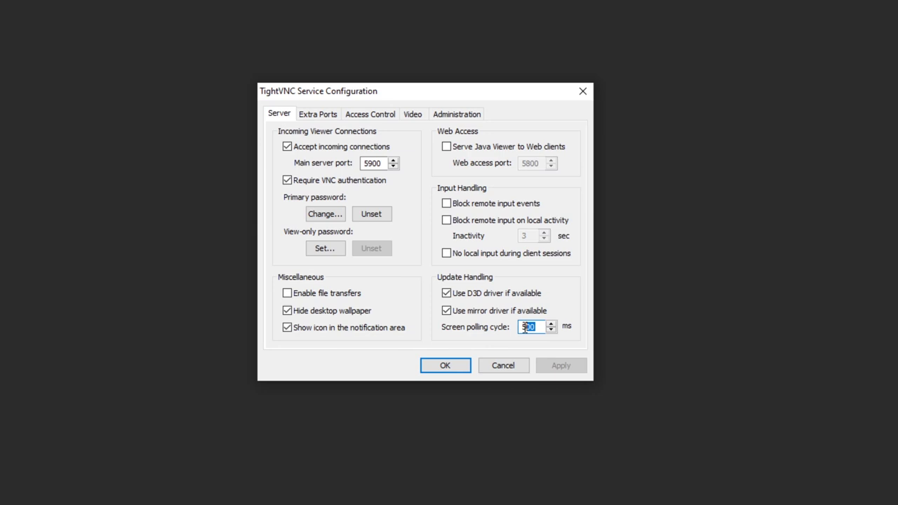
{"action": "left_click_drag", "start_coordinate": [539, 327], "coordinate": [513, 327]}
{"action": "left_click", "coordinate": [316, 116]}
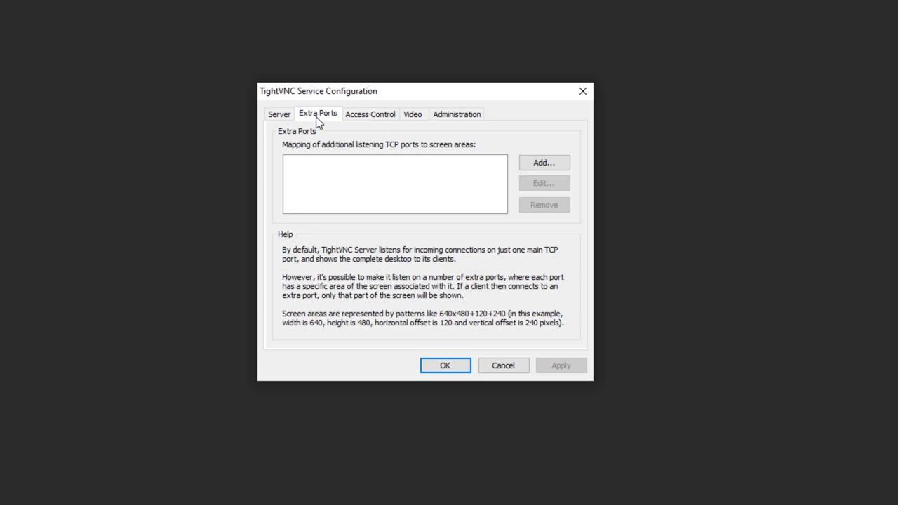
{"action": "left_click", "coordinate": [365, 119]}
{"action": "left_click", "coordinate": [413, 121]}
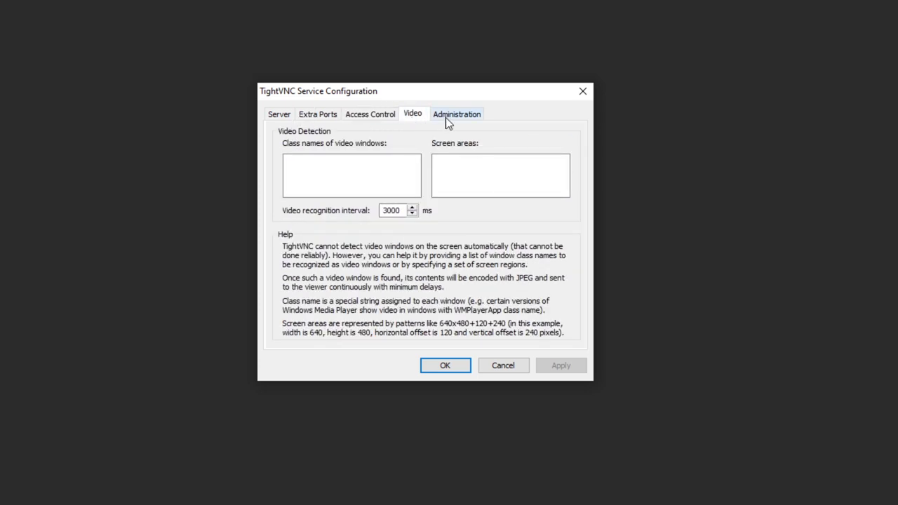
{"action": "left_click", "coordinate": [446, 118]}
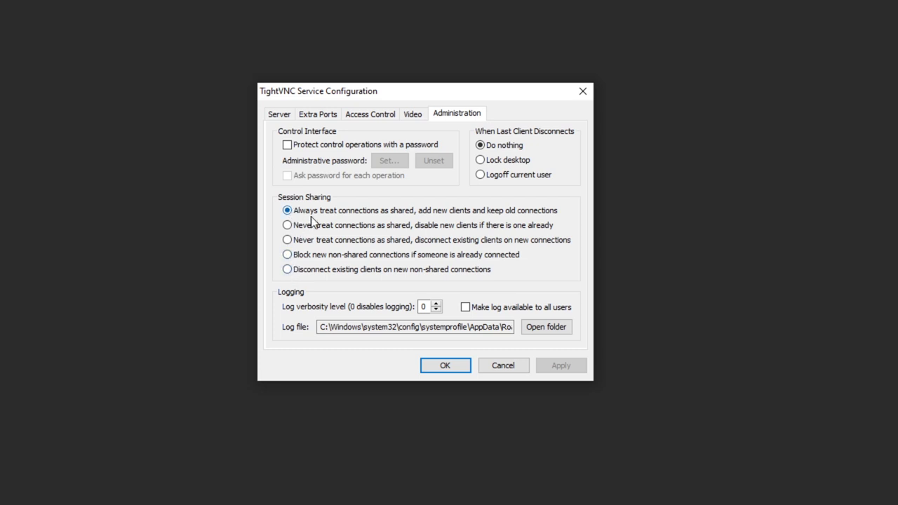
{"action": "left_click", "coordinate": [416, 113]}
{"action": "left_click", "coordinate": [375, 114]}
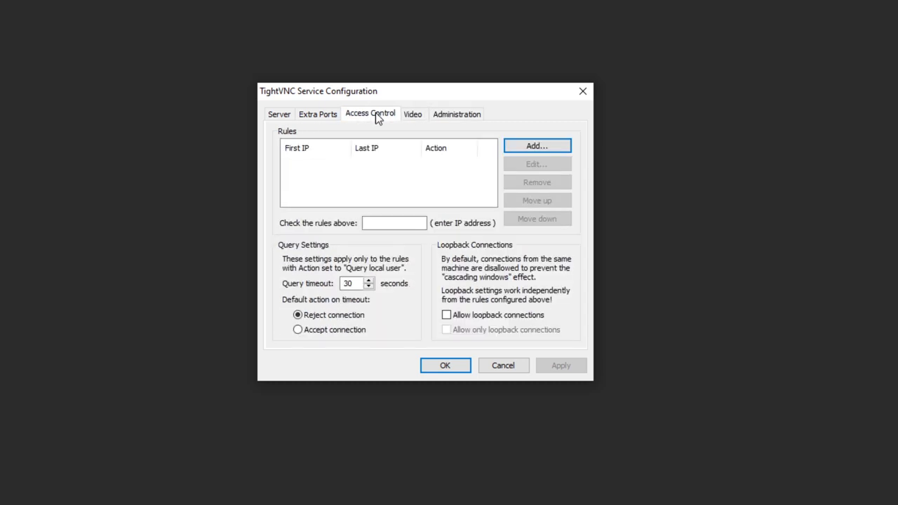
{"action": "left_click", "coordinate": [334, 118]}
{"action": "left_click", "coordinate": [280, 116]}
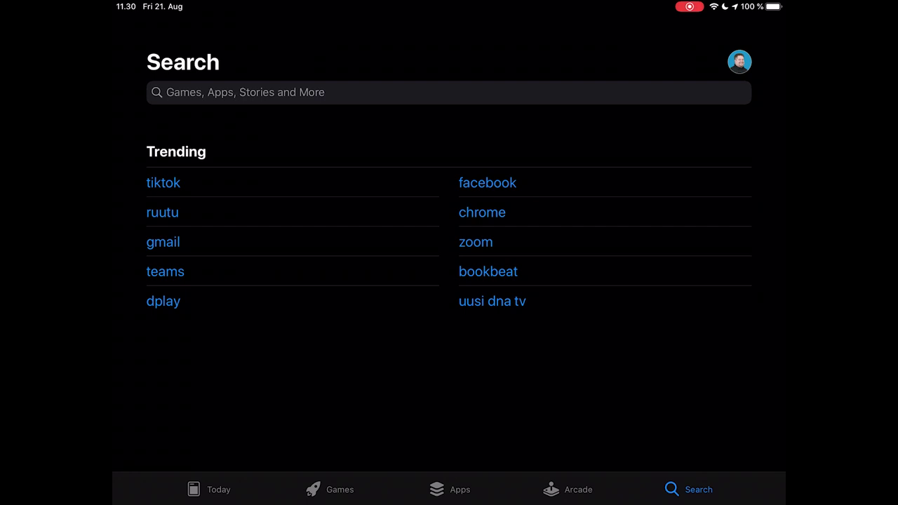
Search the App Store for vnc, then install and launch VNC Viewer - Remote Desktop
{"action": "left_click", "coordinate": [450, 92]}
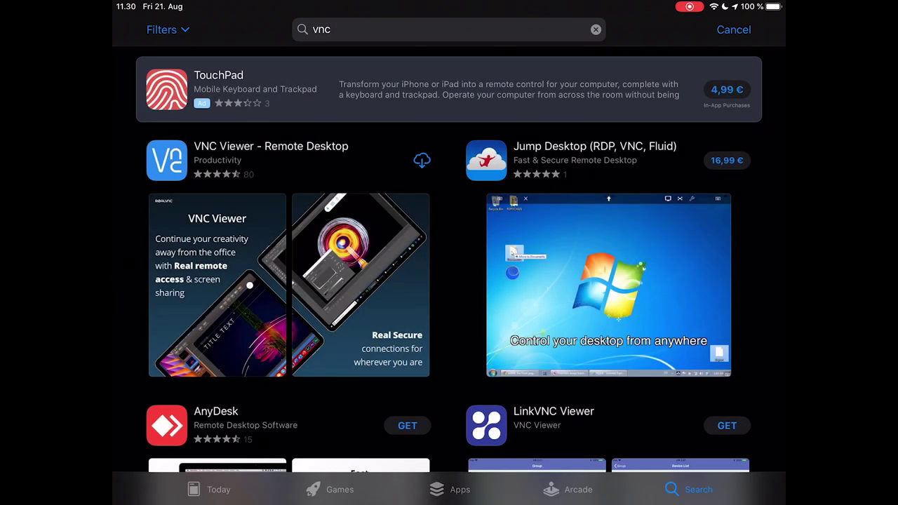
{"action": "scroll", "coordinate": [449, 280], "scroll_direction": "down", "scroll_amount": 3}
{"action": "scroll", "coordinate": [450, 280], "scroll_direction": "up", "scroll_amount": 2}
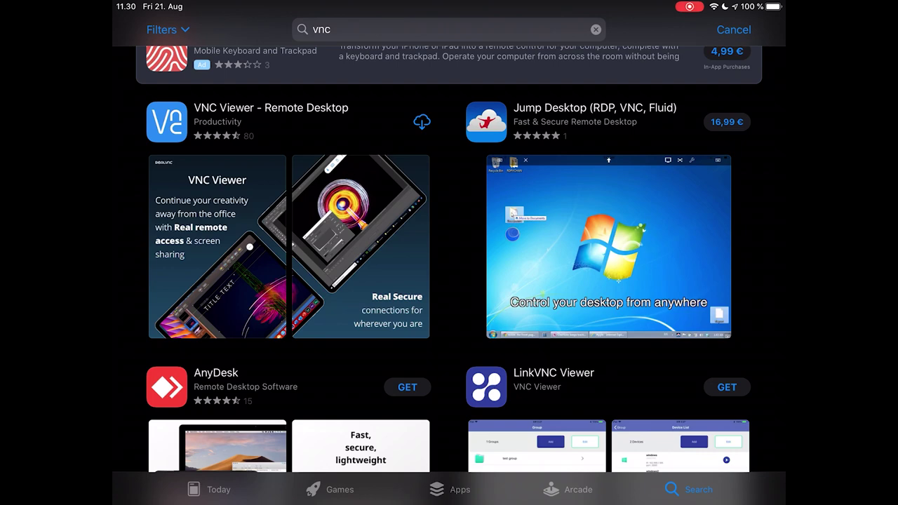
{"action": "left_click", "coordinate": [271, 113]}
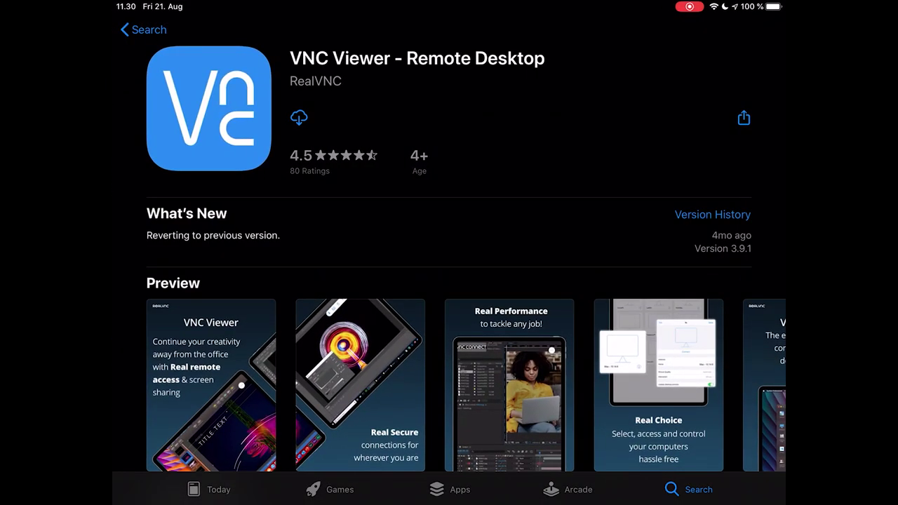
{"action": "left_click", "coordinate": [299, 118]}
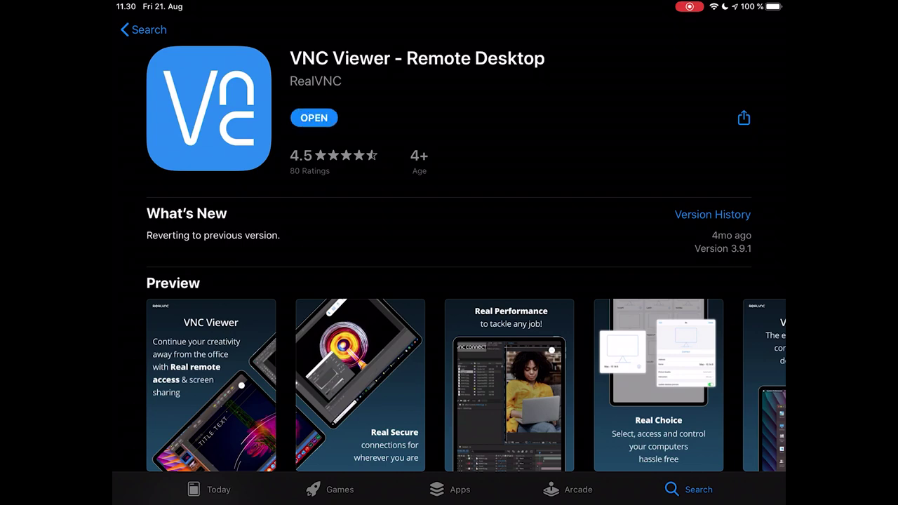
{"action": "left_click", "coordinate": [314, 117]}
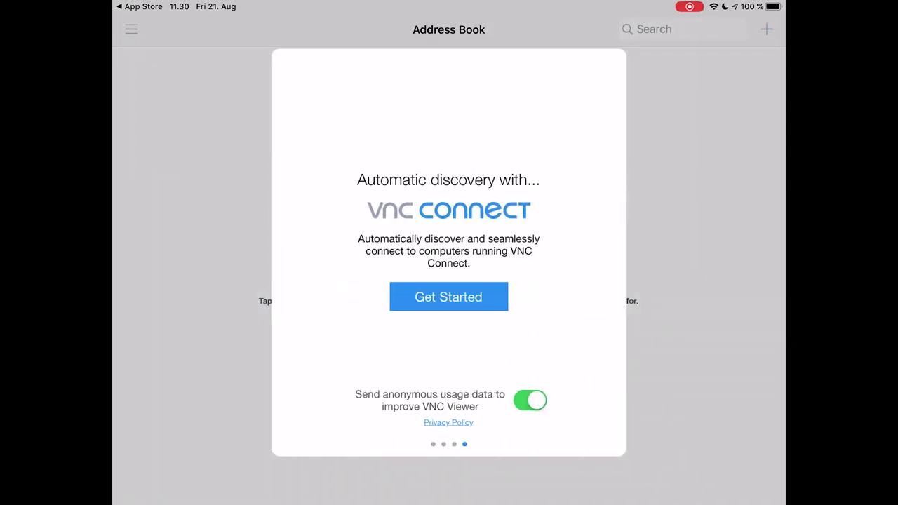
Decline anonymous usage data and dismiss the VNC Viewer introduction screens
{"action": "left_click", "coordinate": [530, 400]}
{"action": "left_click", "coordinate": [448, 297]}
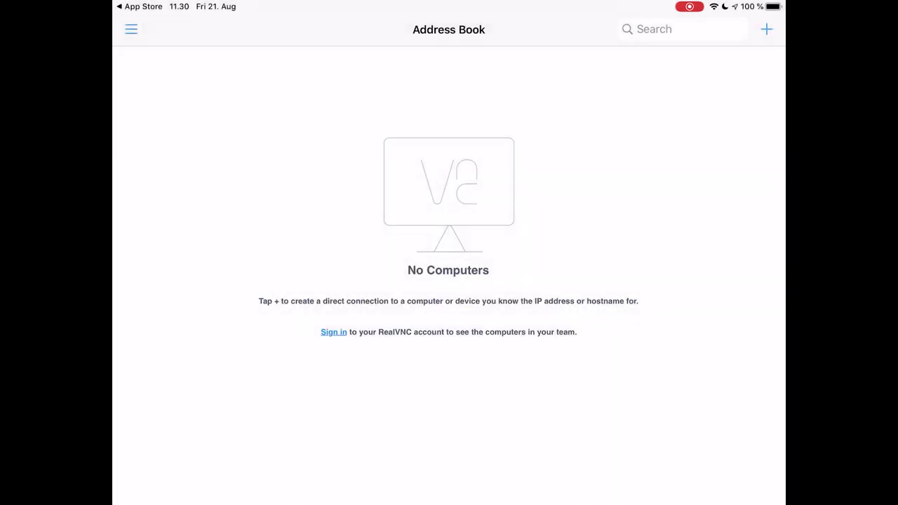
{"action": "left_click", "coordinate": [131, 29]}
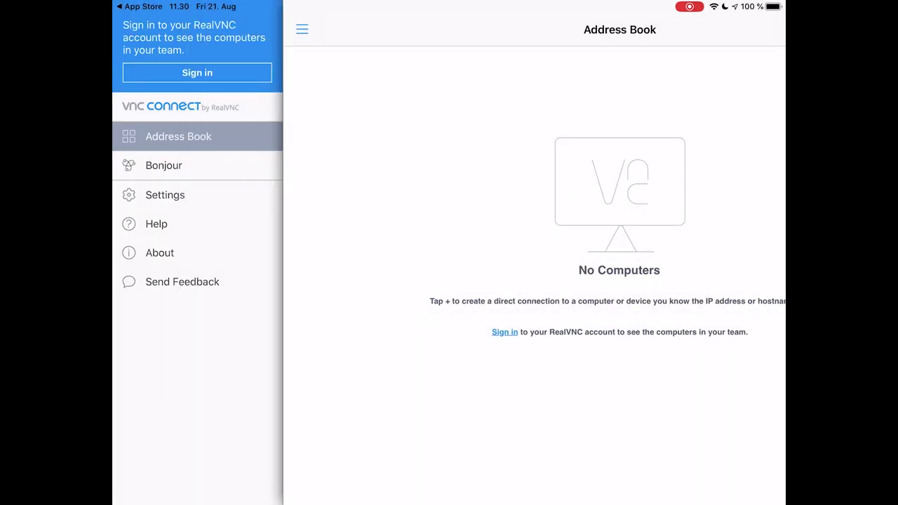
{"action": "left_click", "coordinate": [302, 29]}
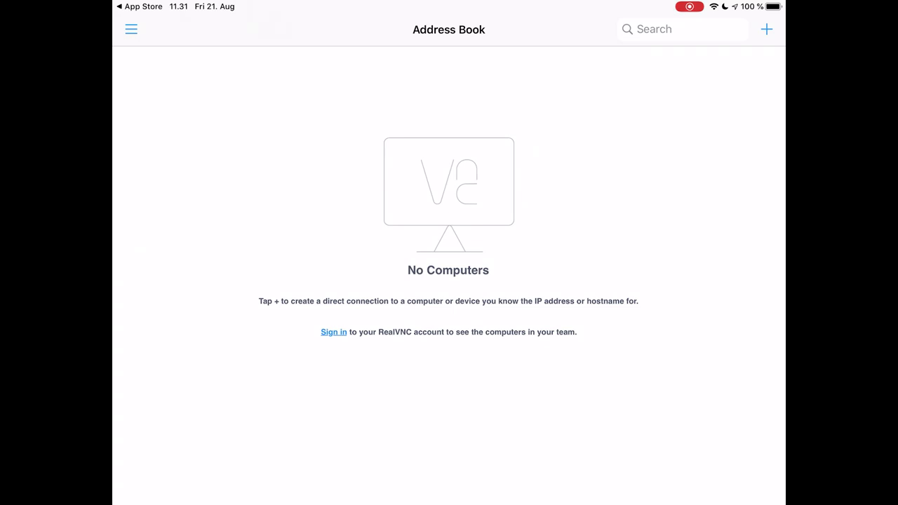
Add a new computer with address 192.168.1.103 and the name PC
{"action": "left_click", "coordinate": [767, 29]}
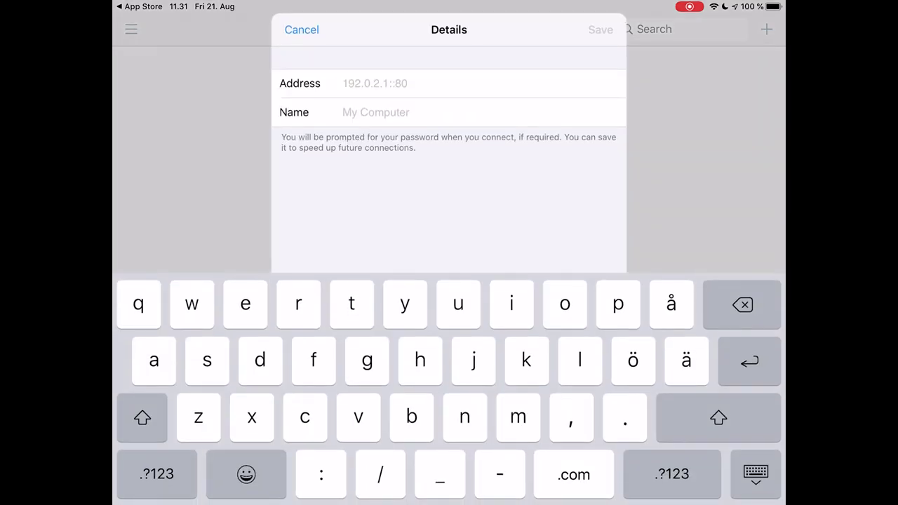
{"action": "left_click", "coordinate": [672, 475]}
{"action": "type", "text": "192"}
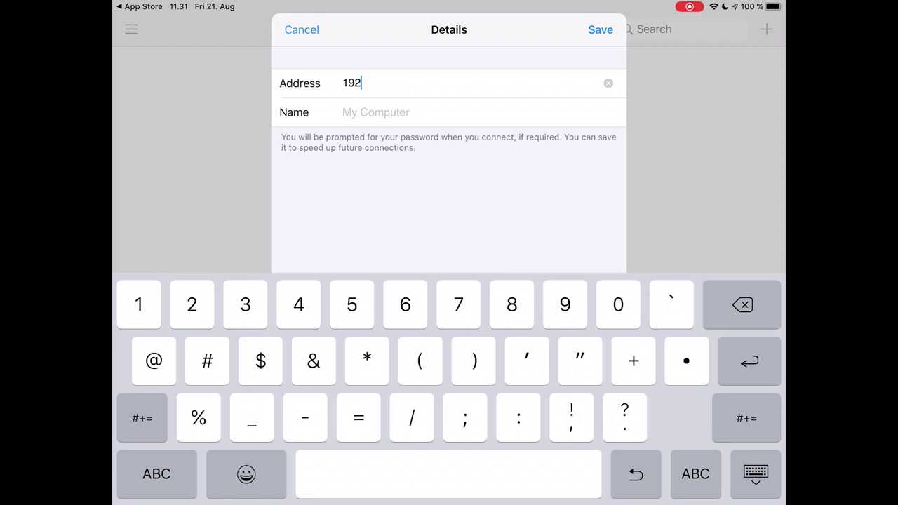
{"action": "type", "text": ".168.1.103"}
{"action": "key", "text": "Return"}
{"action": "type", "text": "P"}
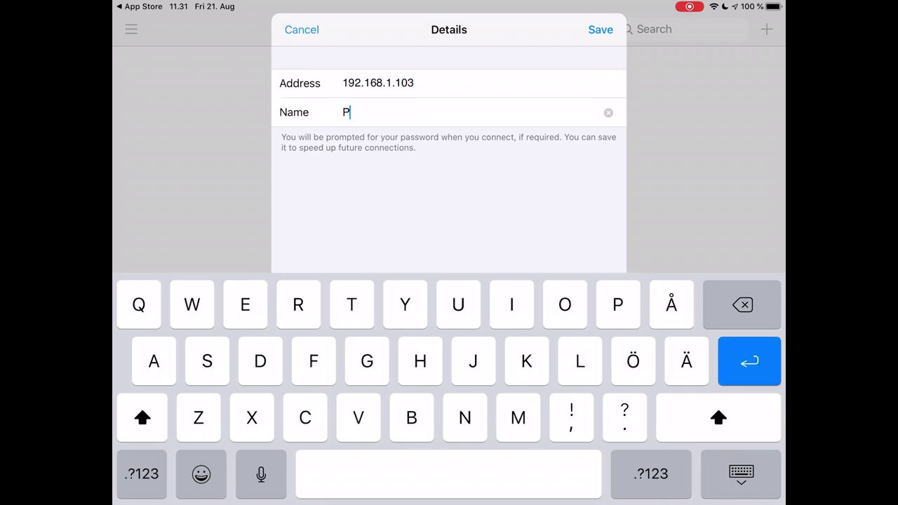
{"action": "type", "text": "C"}
{"action": "left_click", "coordinate": [741, 474]}
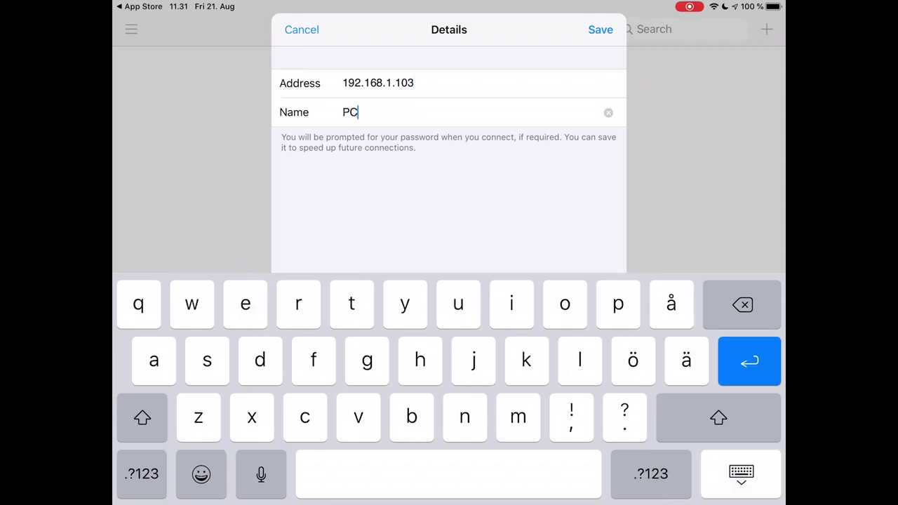
Save the new PC entry and set its picture quality to Medium
{"action": "left_click", "coordinate": [601, 64]}
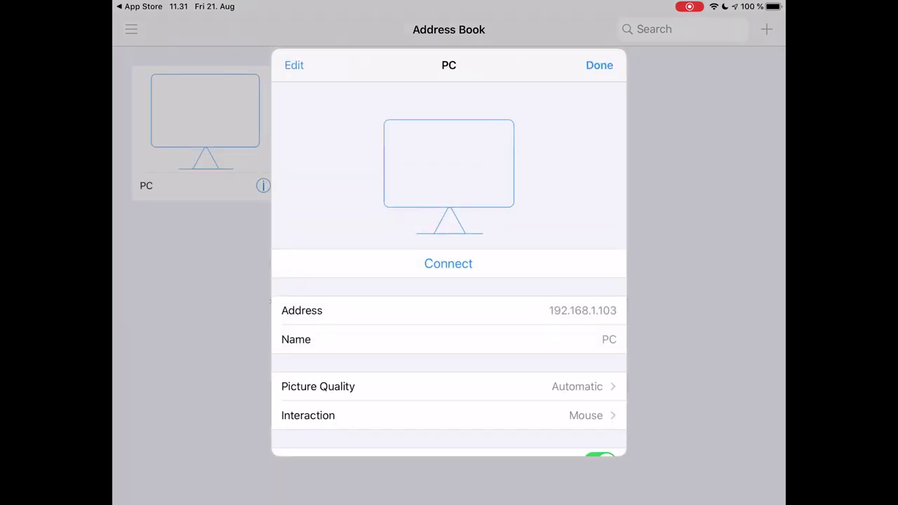
{"action": "scroll", "coordinate": [450, 316], "scroll_direction": "down", "scroll_amount": 3}
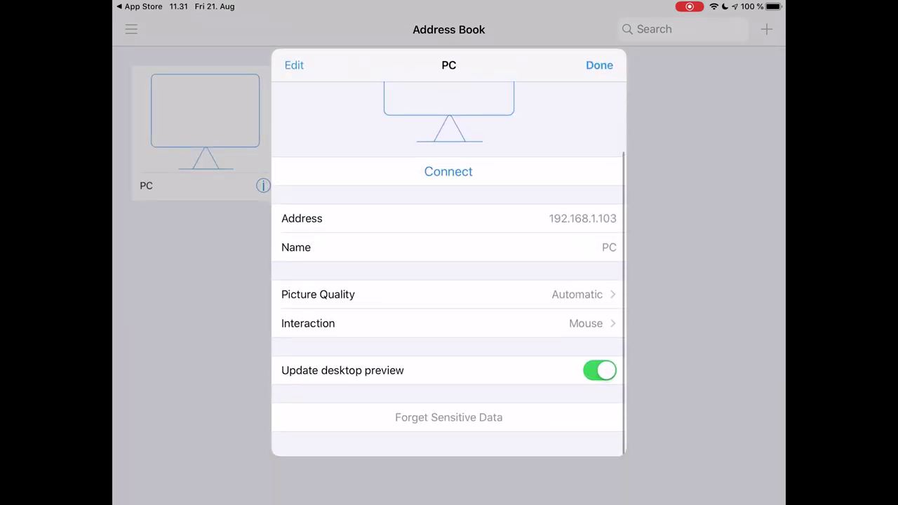
{"action": "left_click", "coordinate": [449, 294]}
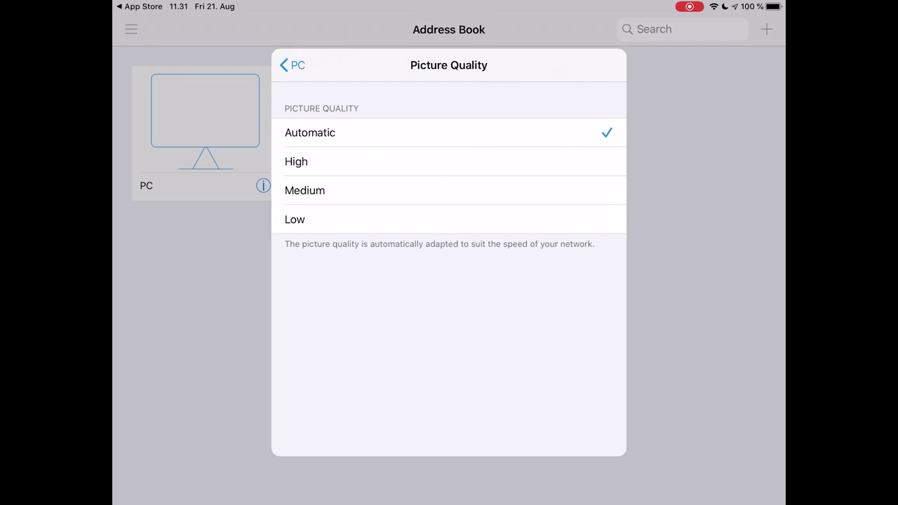
{"action": "left_click", "coordinate": [450, 190]}
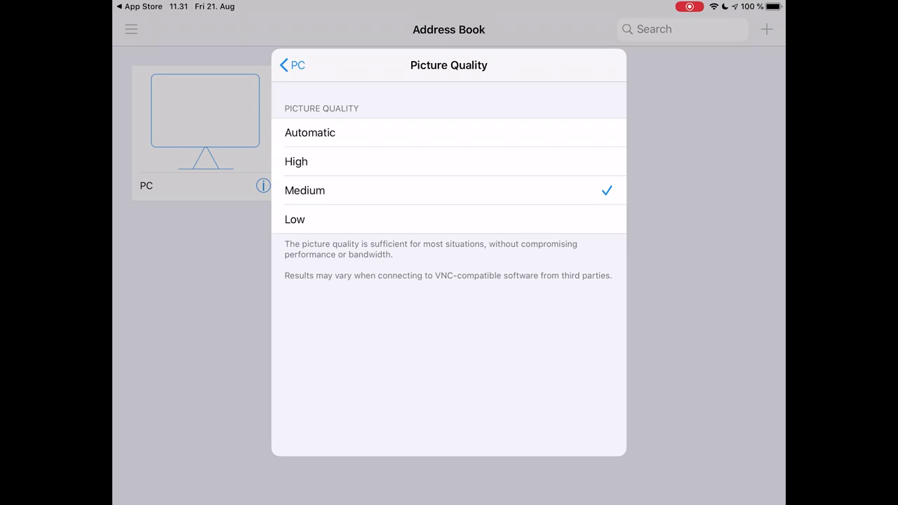
{"action": "left_click", "coordinate": [292, 65]}
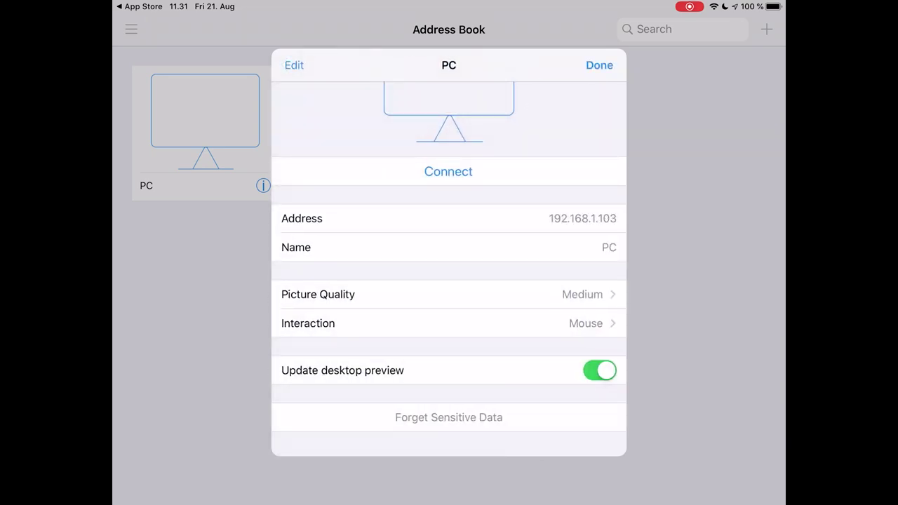
Make the PC connection View-only, turn off desktop preview updates, and return to the address book
{"action": "left_click", "coordinate": [449, 323]}
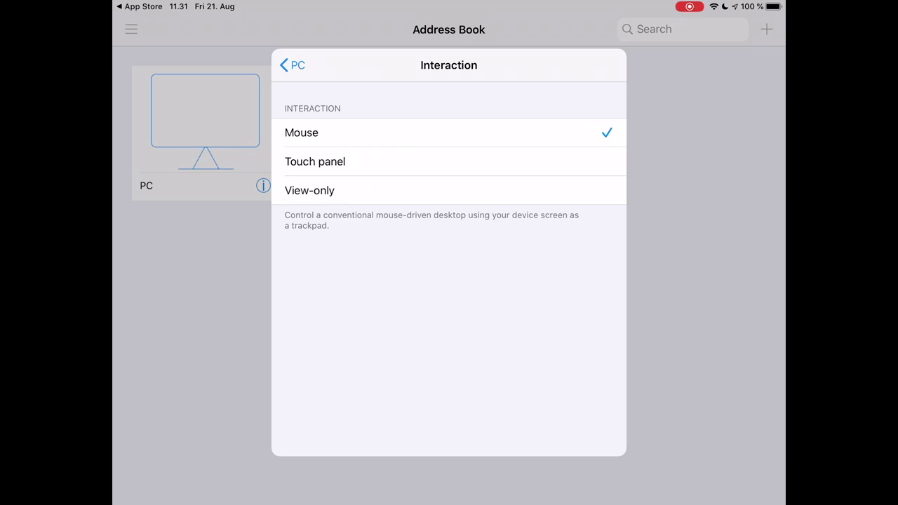
{"action": "left_click", "coordinate": [310, 190]}
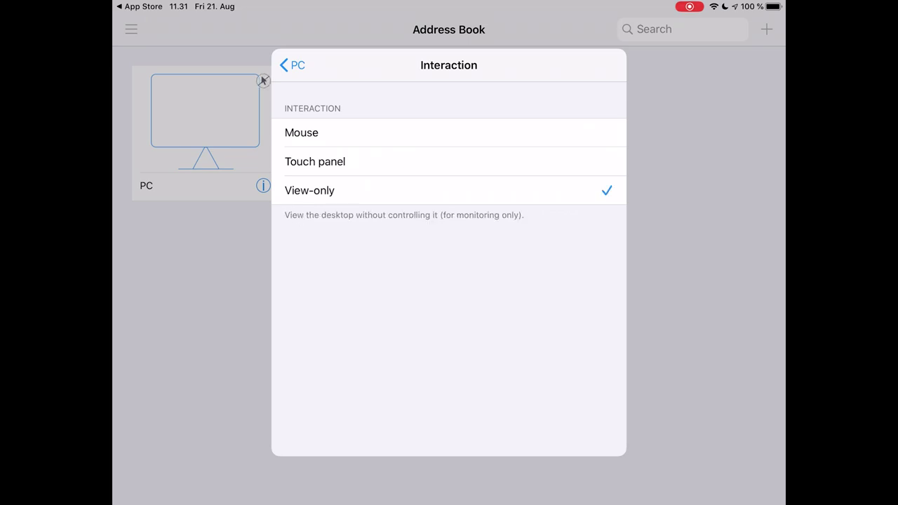
{"action": "left_click", "coordinate": [292, 64]}
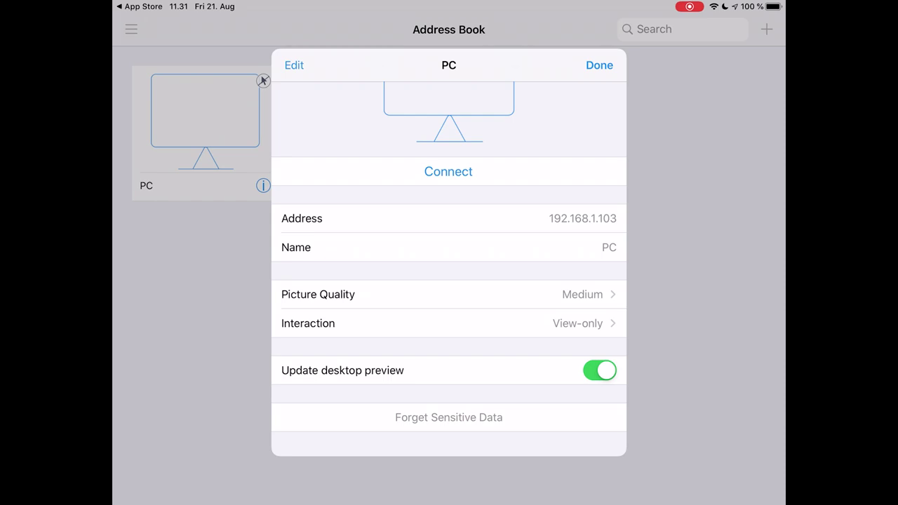
{"action": "left_click", "coordinate": [600, 370]}
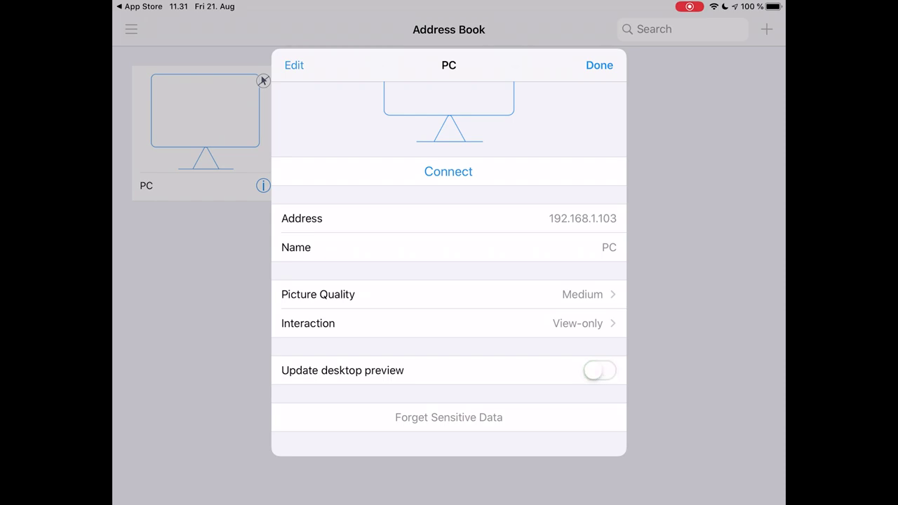
{"action": "scroll", "coordinate": [449, 281], "scroll_direction": "up", "scroll_amount": 3}
{"action": "left_click", "coordinate": [599, 64]}
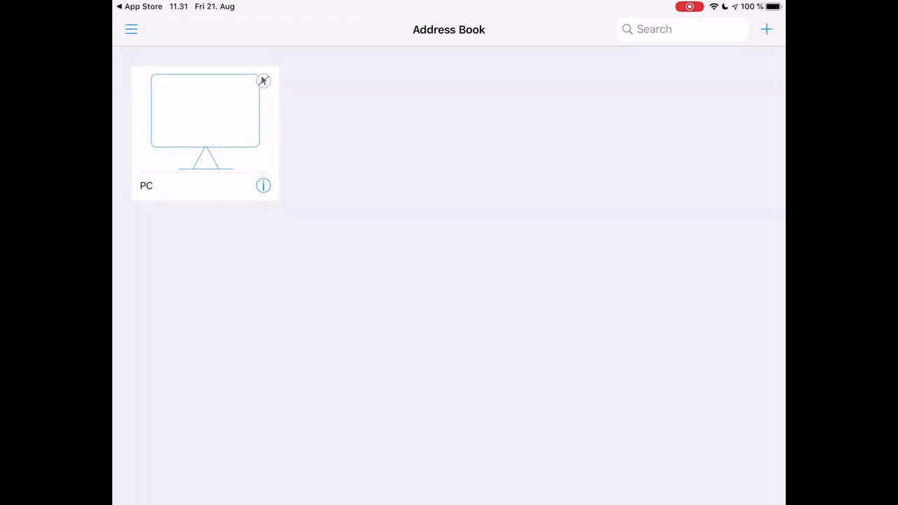
Connect to the PC with unencrypted-connection warnings off, entering the server password and remembering it
{"action": "left_click", "coordinate": [264, 80]}
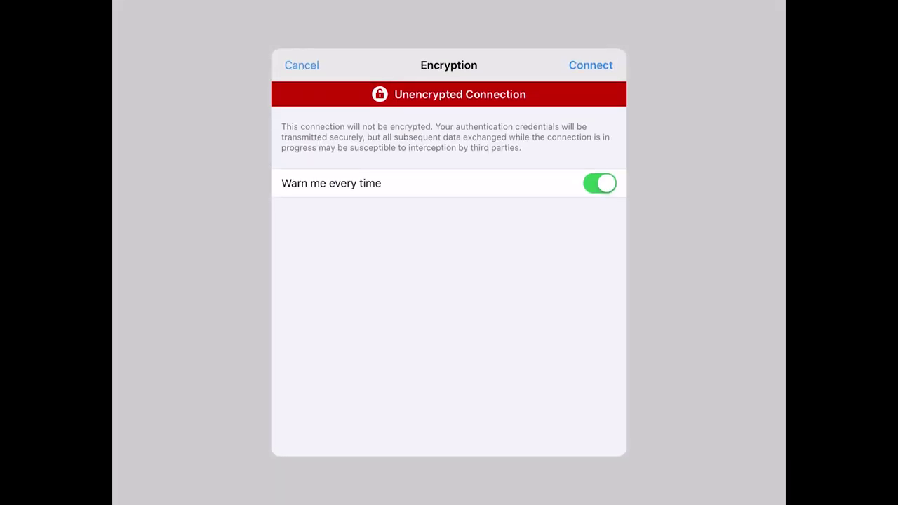
{"action": "left_click", "coordinate": [600, 184]}
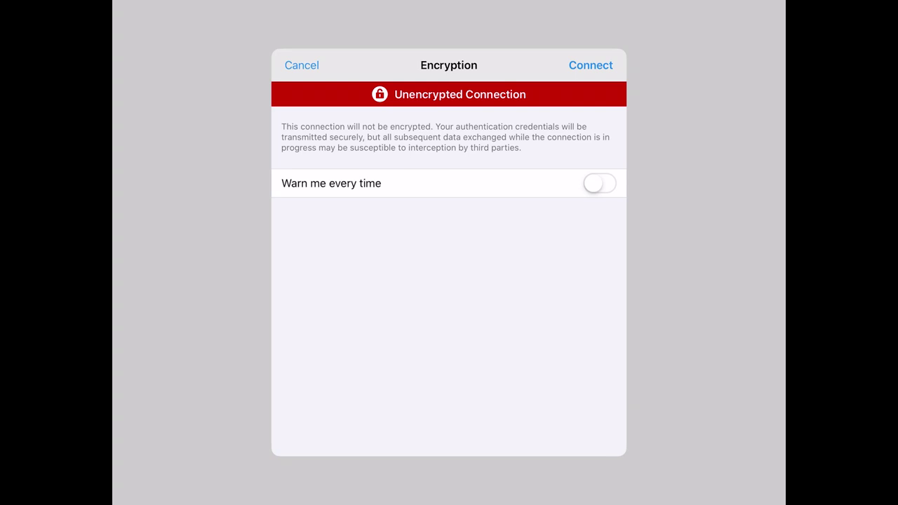
{"action": "left_click", "coordinate": [591, 65]}
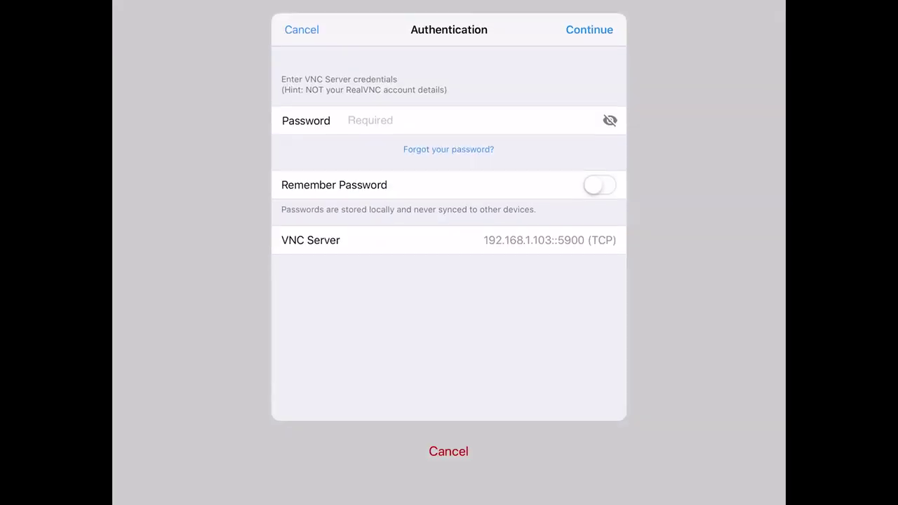
{"action": "left_click", "coordinate": [470, 120]}
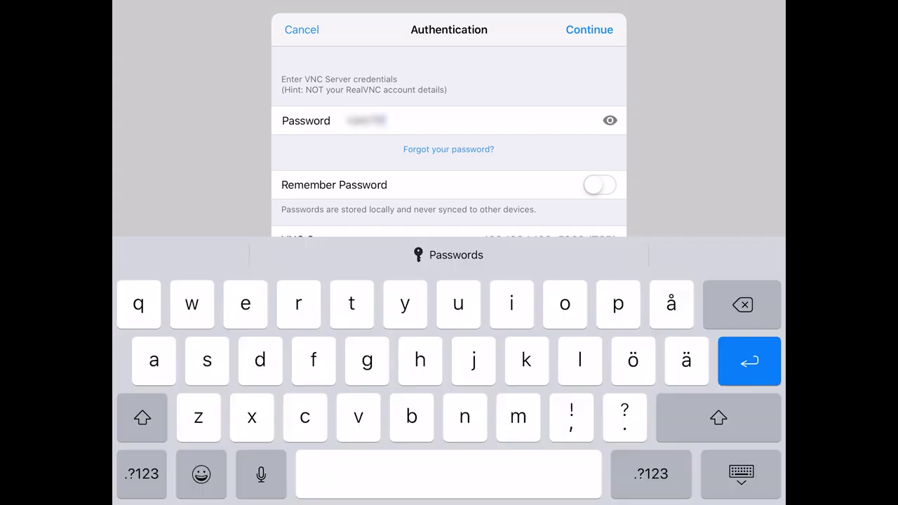
{"action": "left_click", "coordinate": [600, 185]}
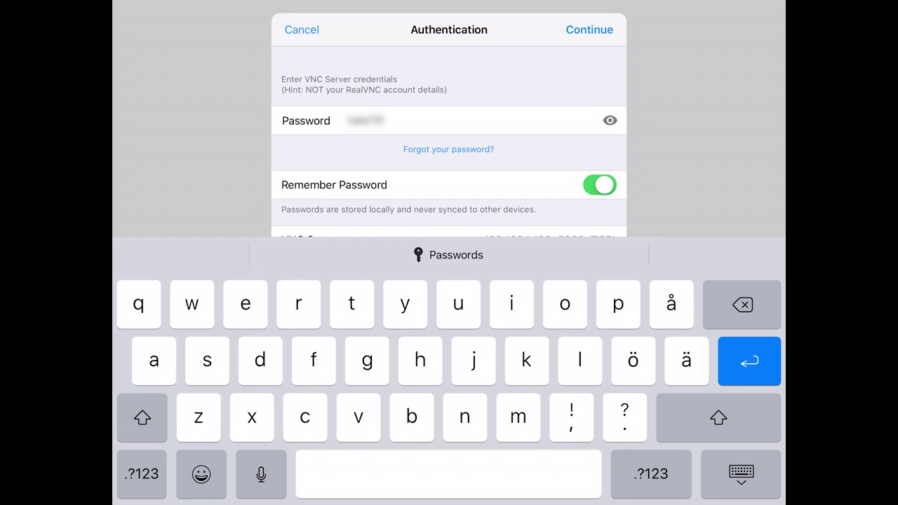
{"action": "left_click", "coordinate": [741, 474]}
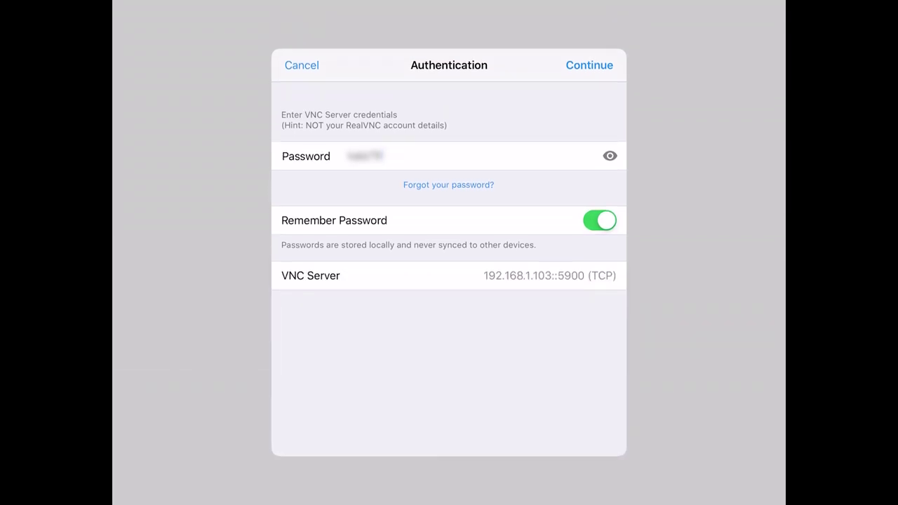
{"action": "left_click", "coordinate": [590, 64]}
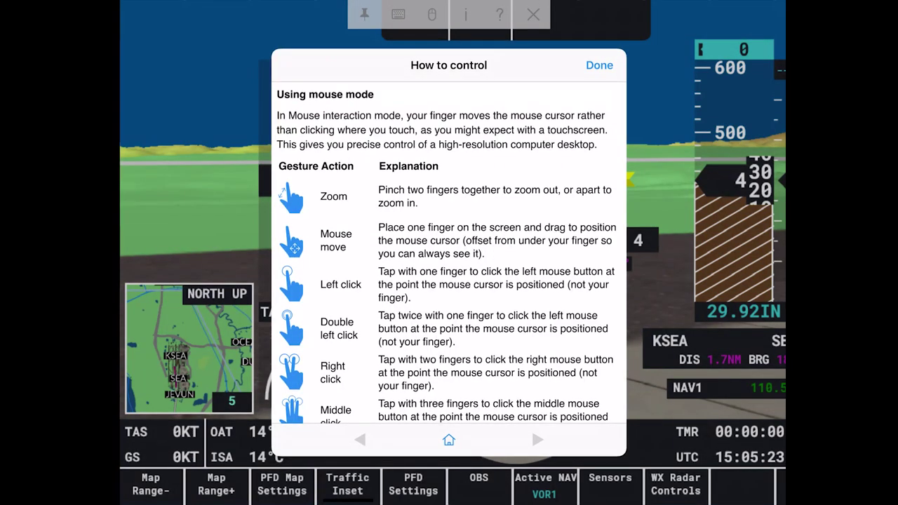
Dismiss the How to control guide and switch the sim to windowed PFD and map displays
{"action": "left_click", "coordinate": [599, 64]}
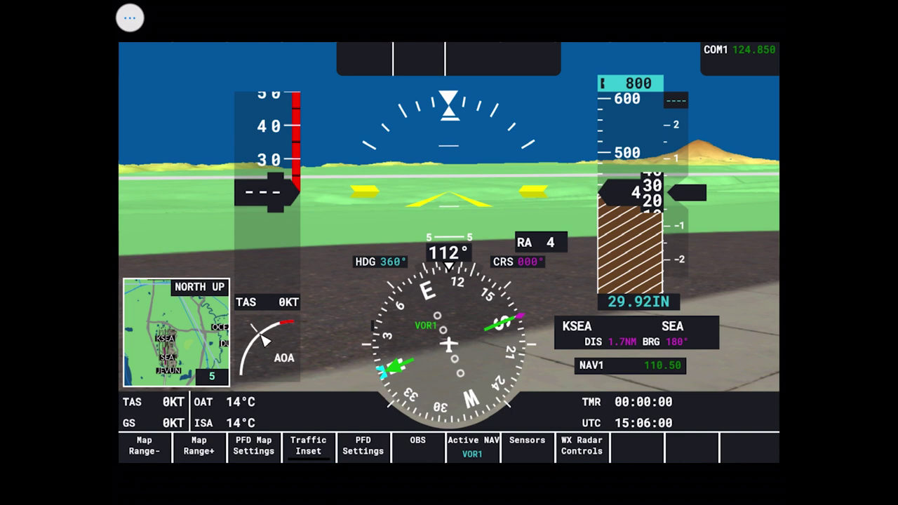
{"action": "key", "text": "Escape"}
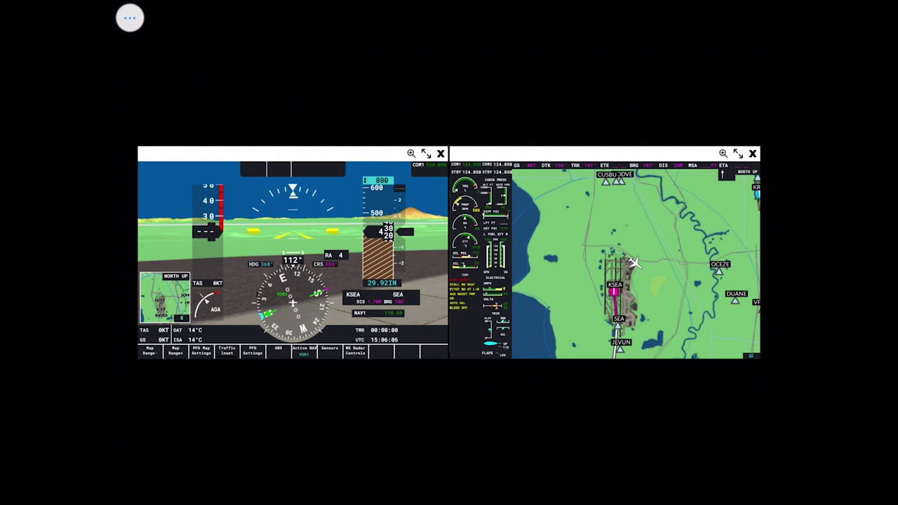
Zoom in and pan so the MFD's engine readings and KSEA map fill the screen
{"action": "scroll", "coordinate": [374, 252], "scroll_direction": "up", "scroll_amount": 5}
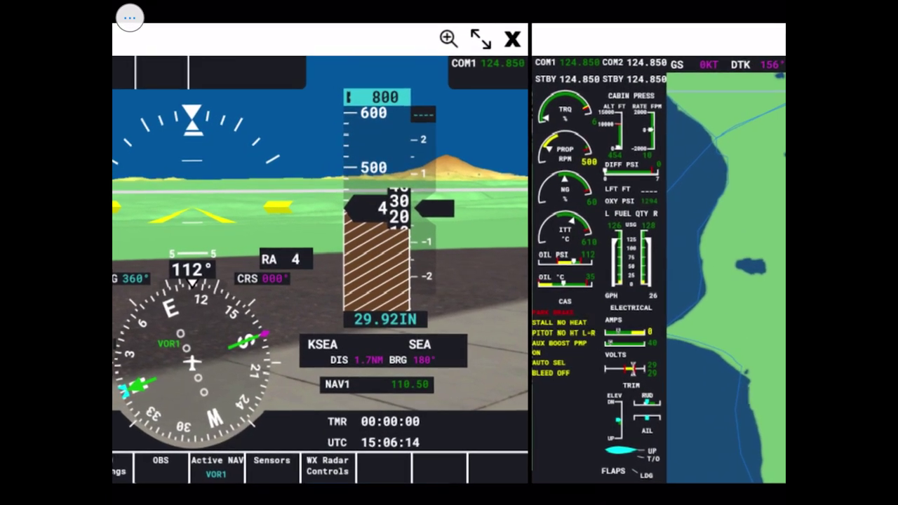
{"action": "left_click_drag", "start_coordinate": [374, 251], "coordinate": [680, 252]}
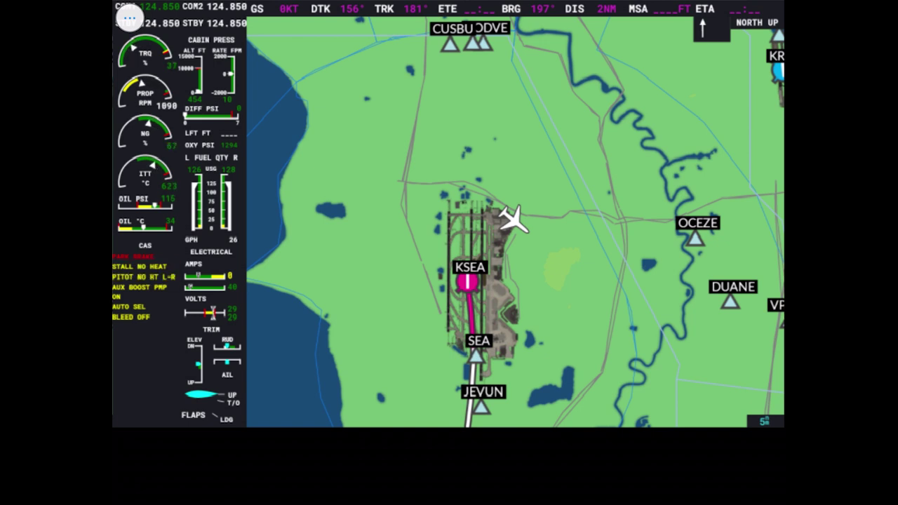
Disconnect from the PC session from the session toolbar, confirming with OK
{"action": "left_click", "coordinate": [129, 18]}
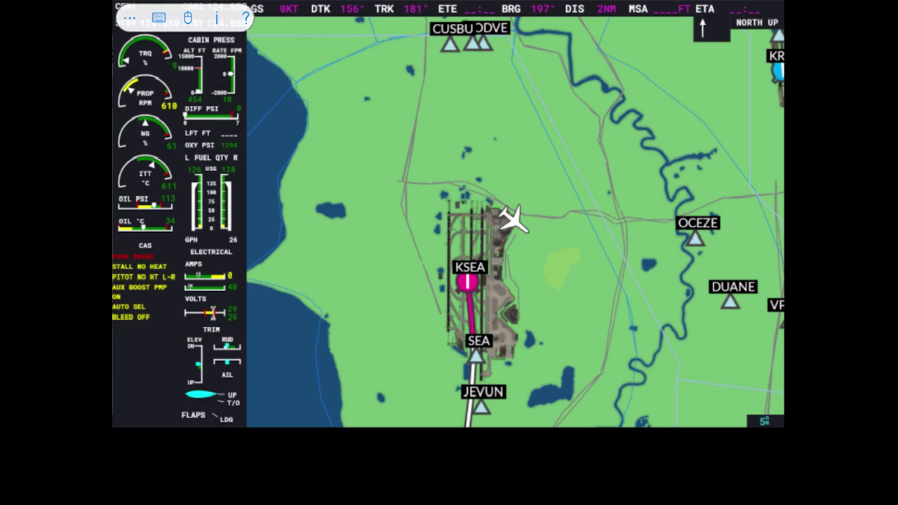
{"action": "left_click", "coordinate": [246, 17]}
{"action": "left_click", "coordinate": [494, 279]}
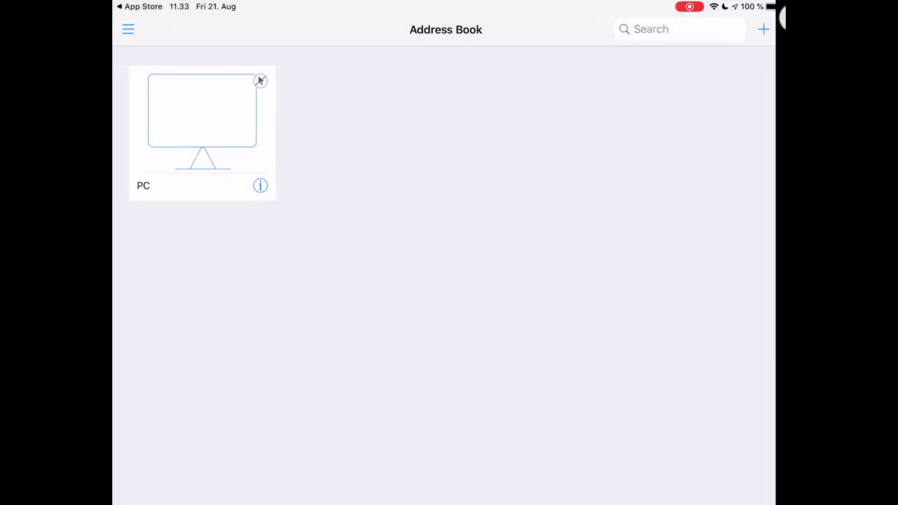